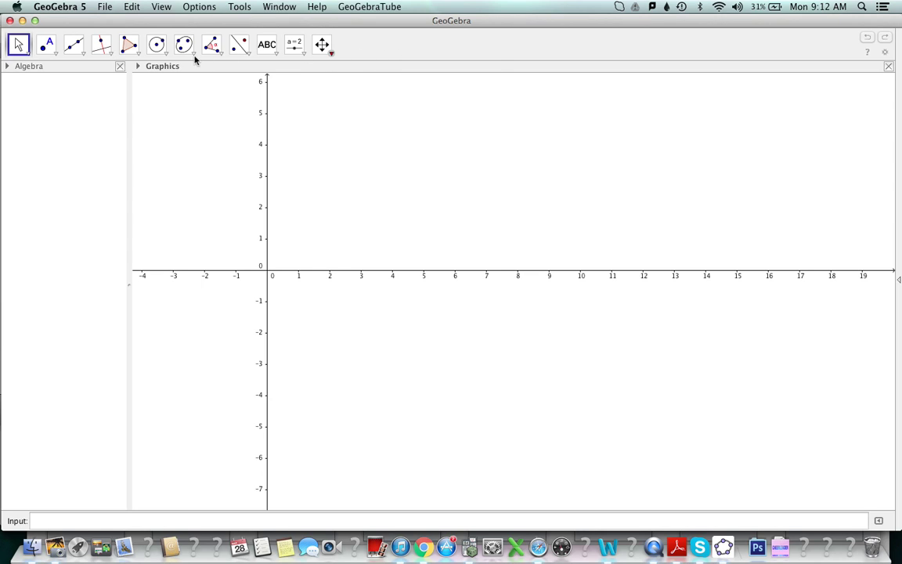
Show the background grid and place points A at (0, 2) and B at (-2, 0)
left_click(139, 67)
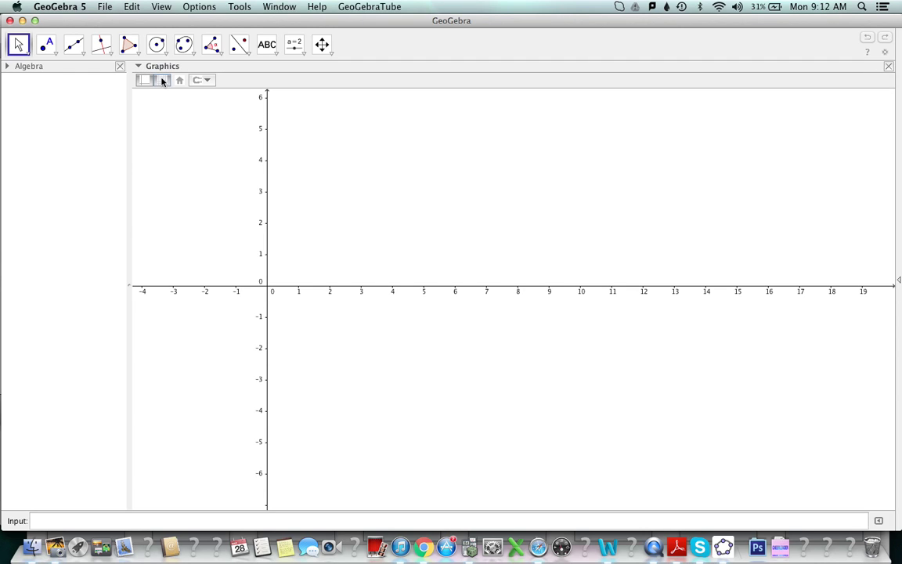
left_click(162, 80)
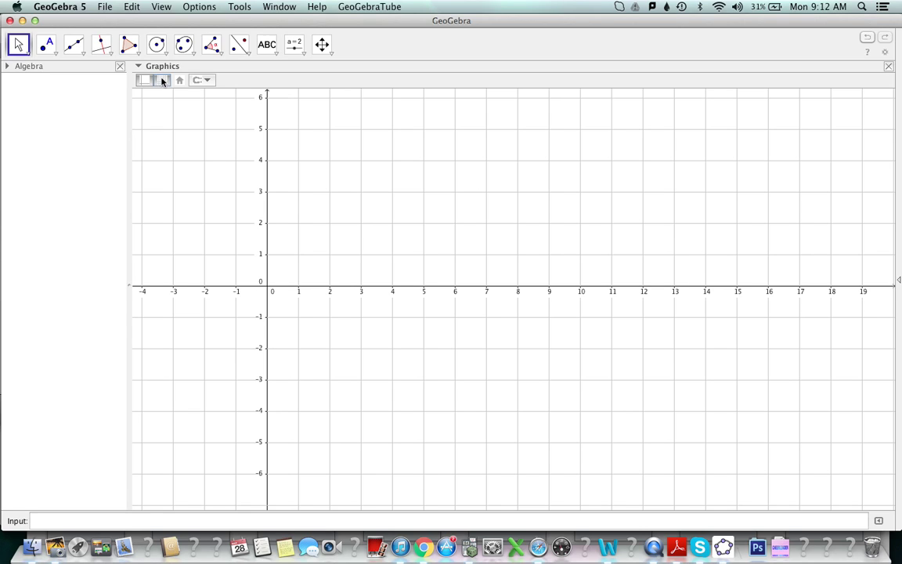
left_click(45, 43)
left_click(266, 223)
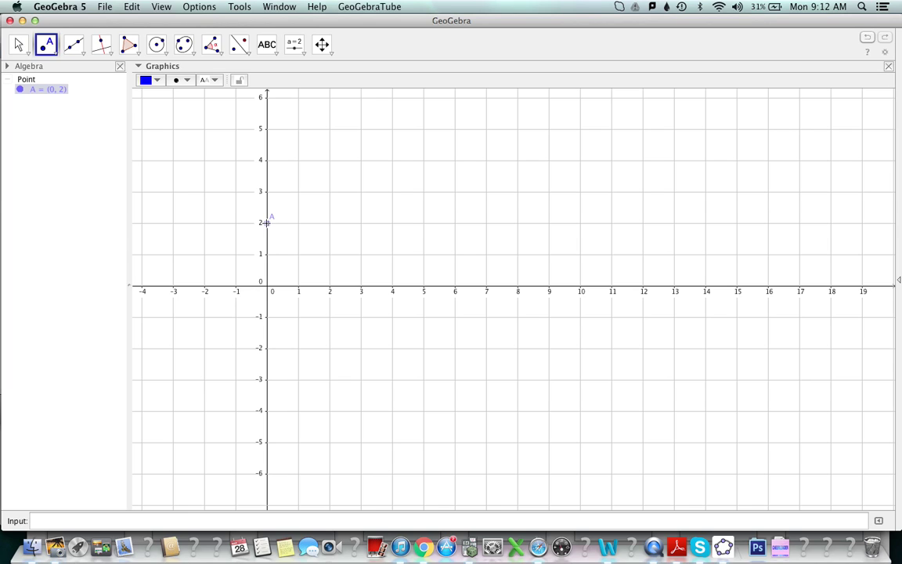
left_click(205, 285)
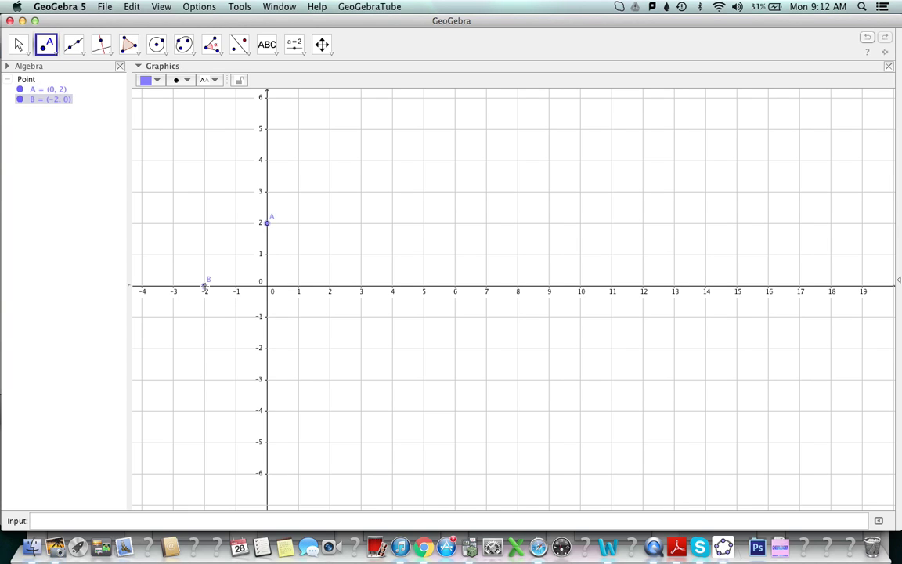
Build a regular pentagon with 5 vertices on points A and B
left_click(139, 53)
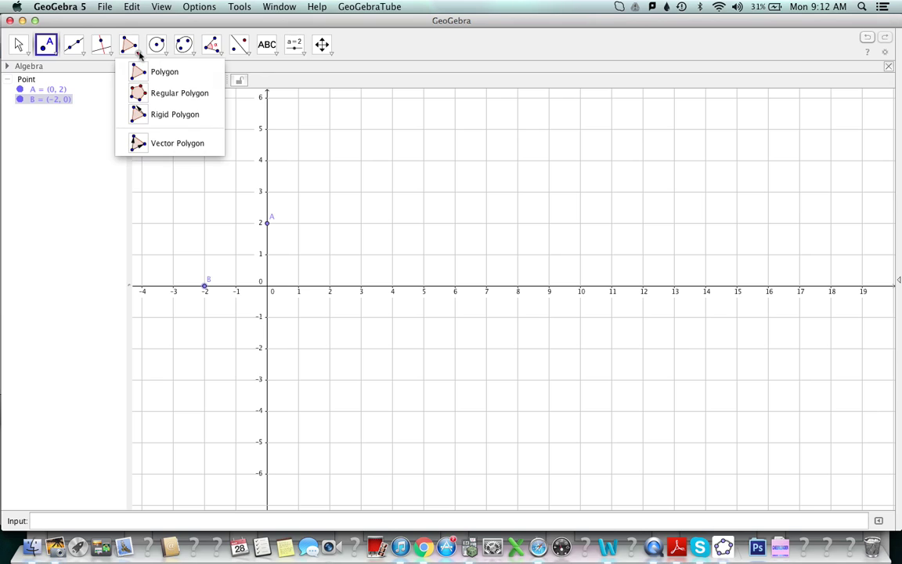
left_click(165, 94)
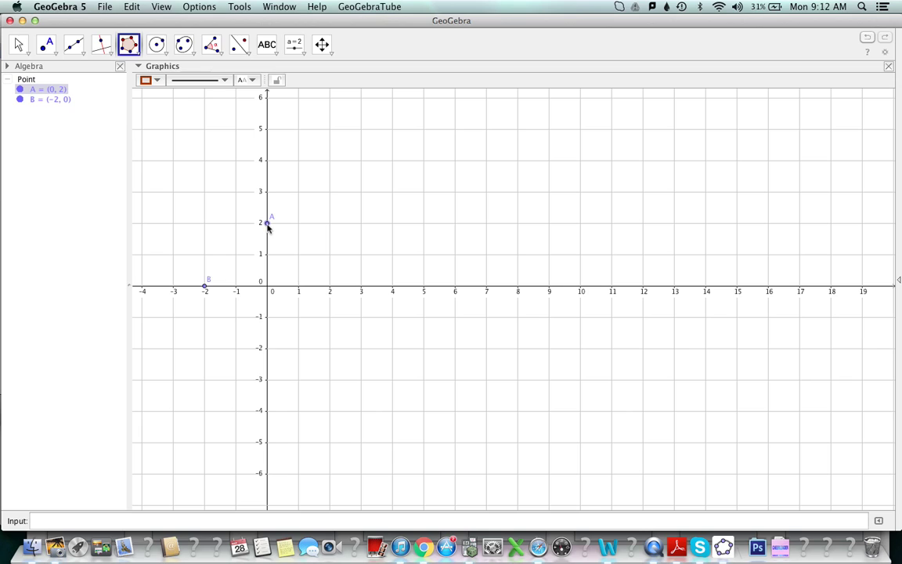
left_click(205, 287)
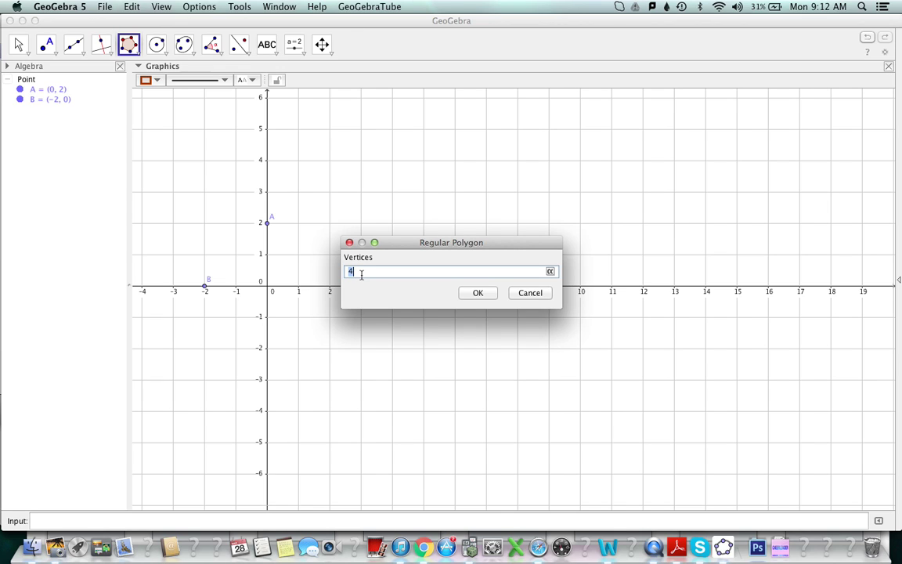
type("5")
left_click(473, 296)
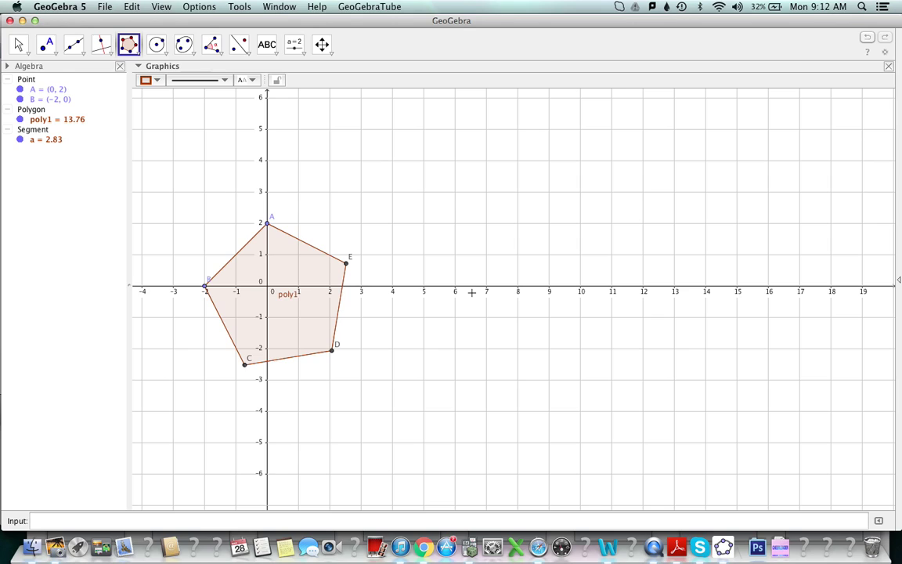
Hide the poly1 label on the pentagon
left_click(86, 119)
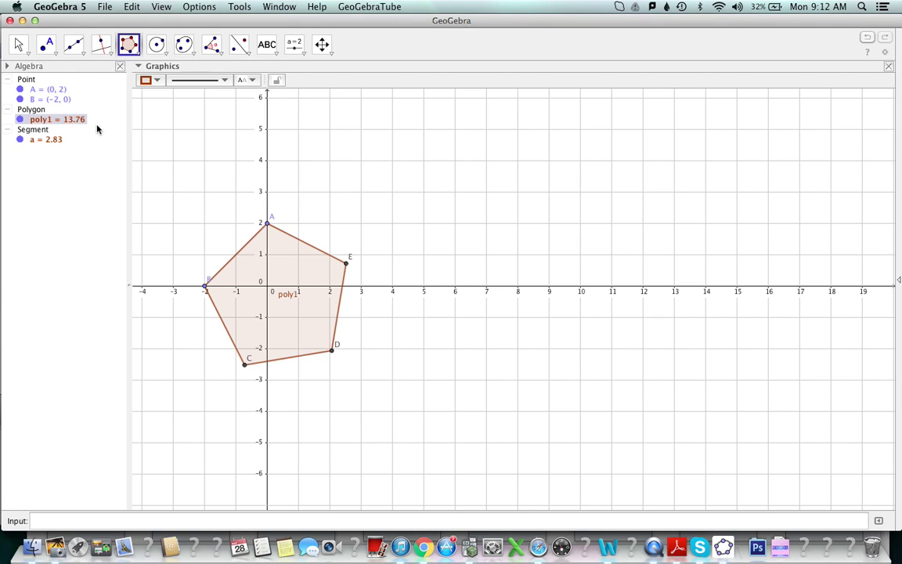
right_click(43, 114)
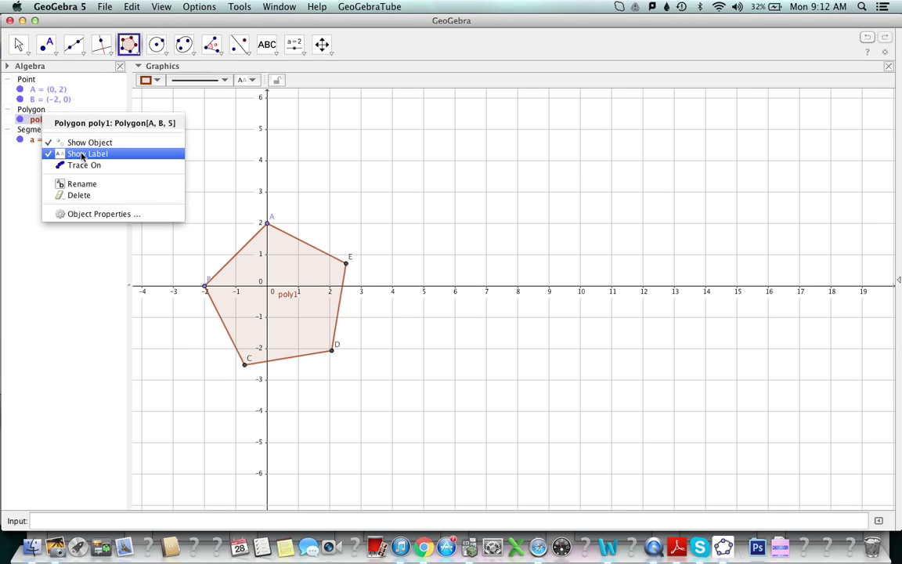
left_click(82, 154)
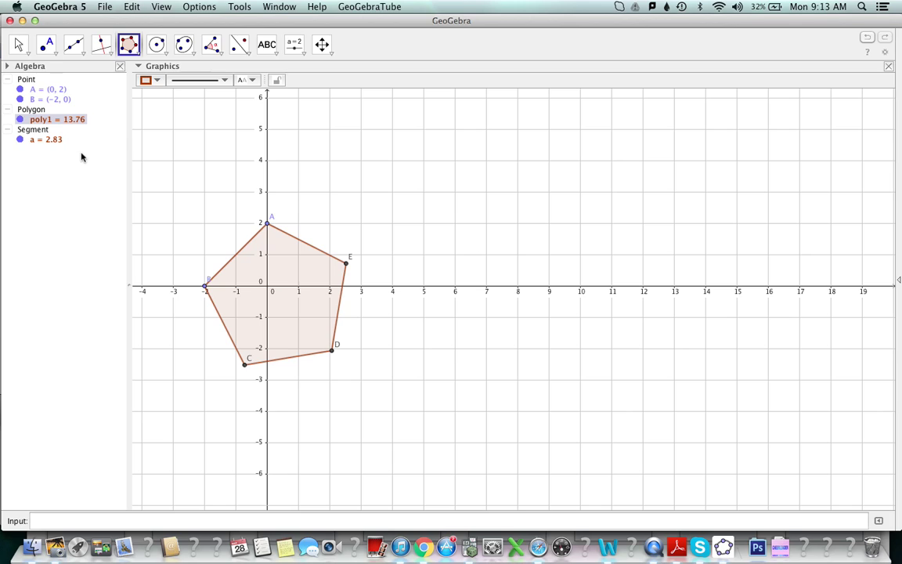
Open the 3D Graphics view and pick the Extrude to Prism or Cylinder tool
left_click(161, 6)
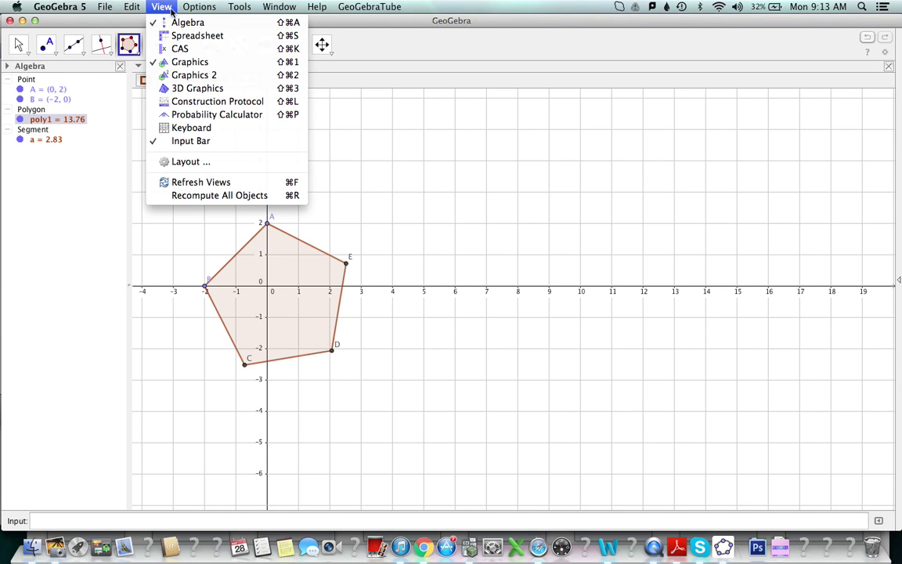
left_click(177, 94)
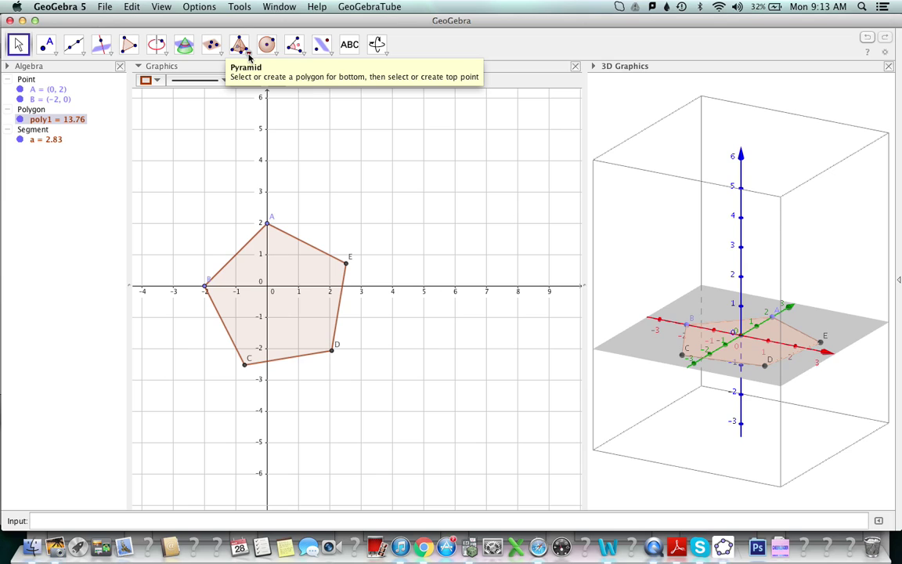
left_click(249, 55)
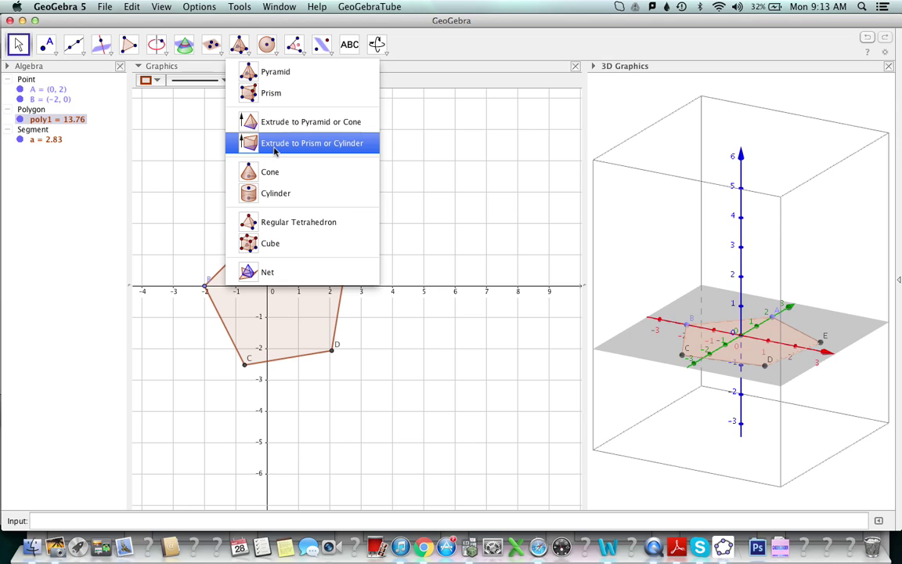
left_click(274, 149)
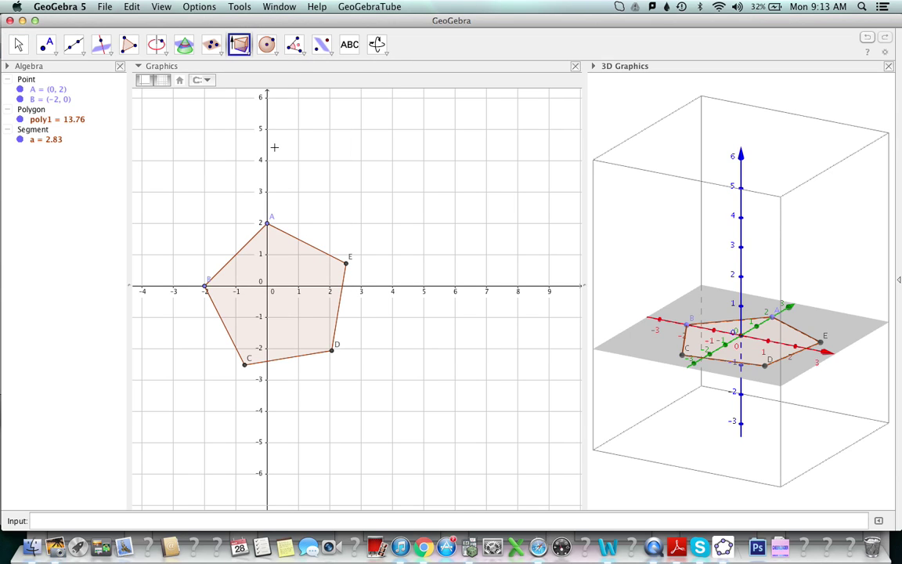
Extrude pentagon poly1 into a prism with altitude 4
left_click(680, 314)
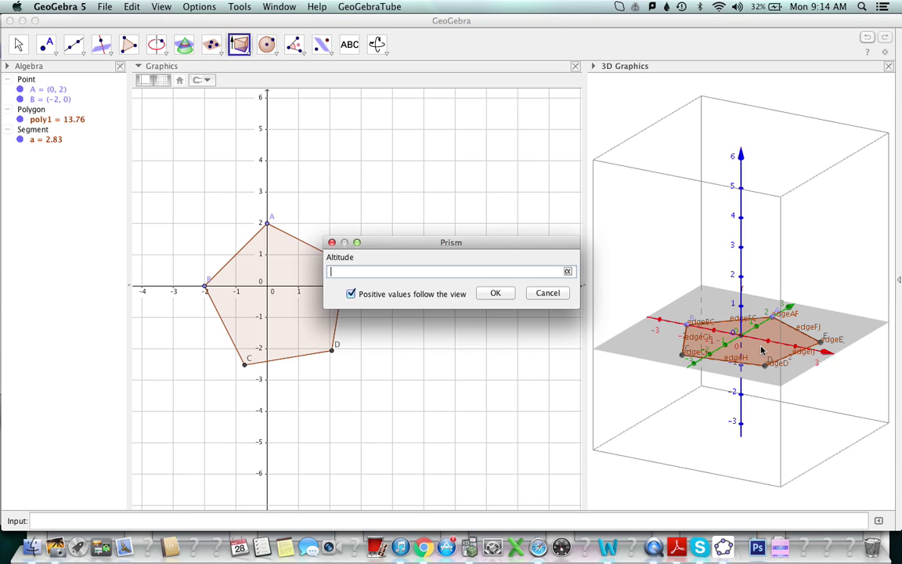
type("4")
left_click(497, 293)
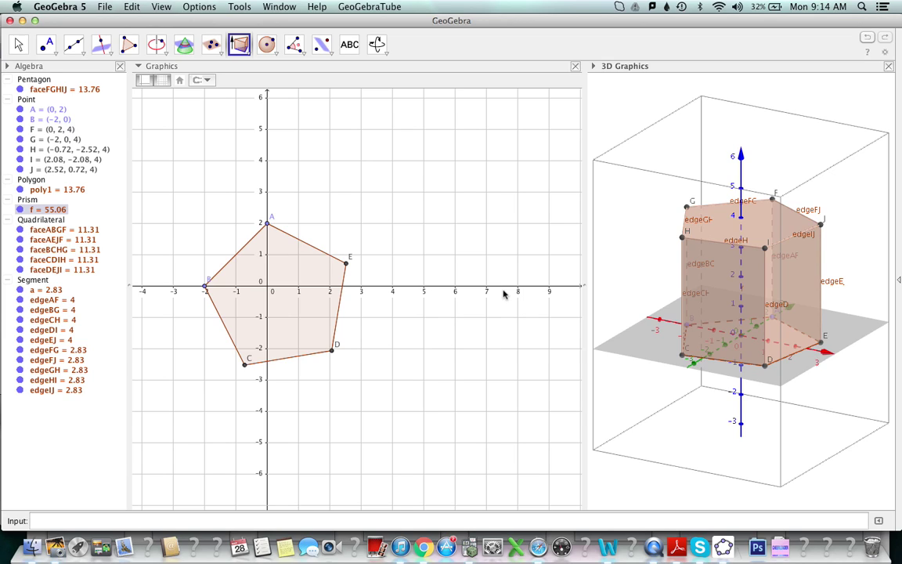
Hide the labels of all the prism's edges
left_click(35, 280)
right_click(38, 284)
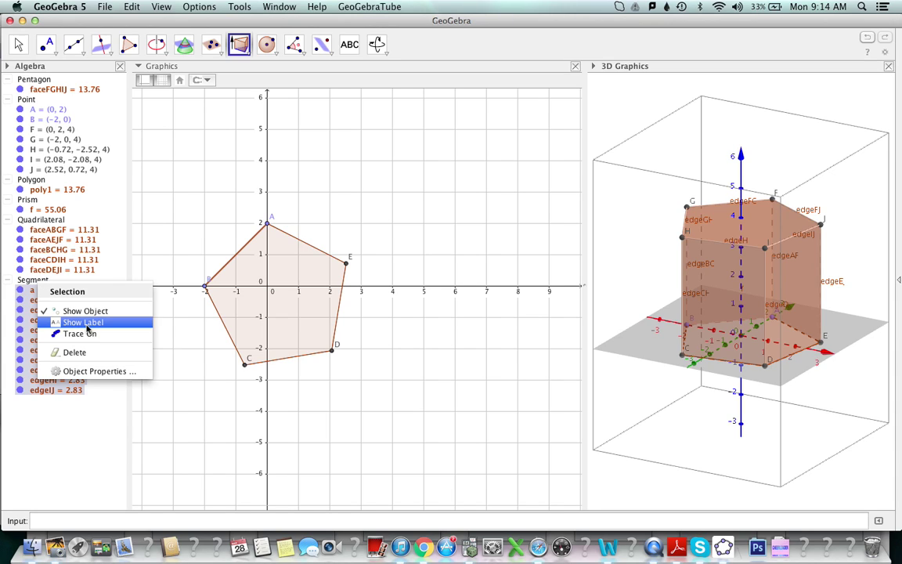
left_click(87, 325)
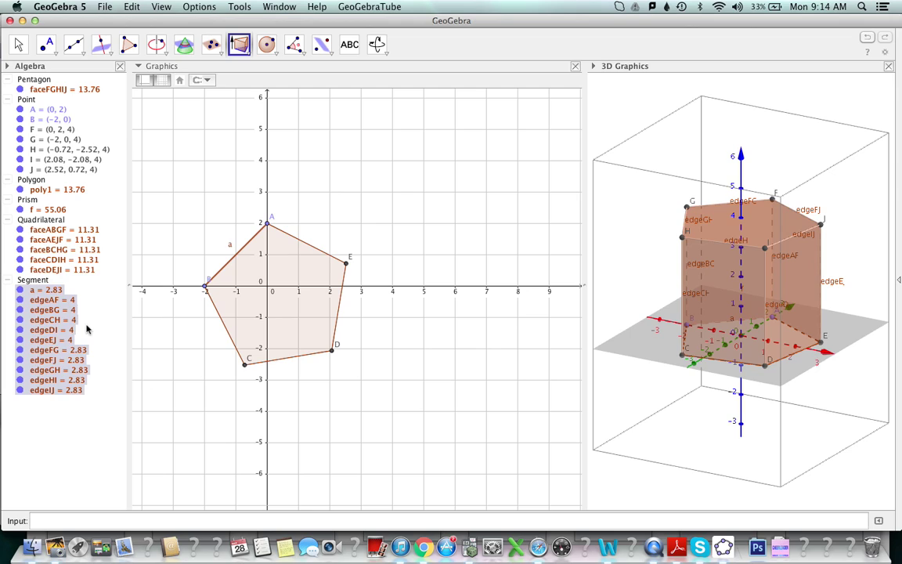
right_click(34, 282)
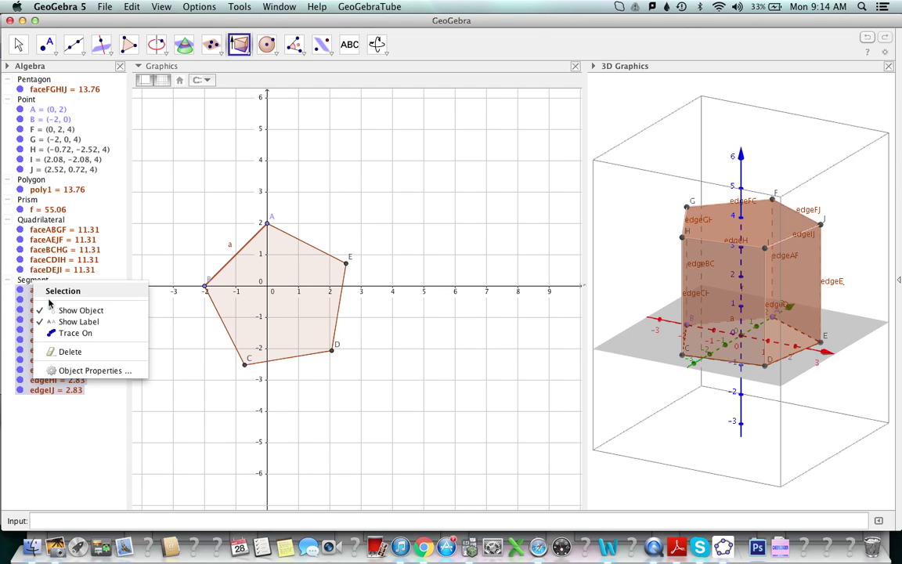
left_click(69, 324)
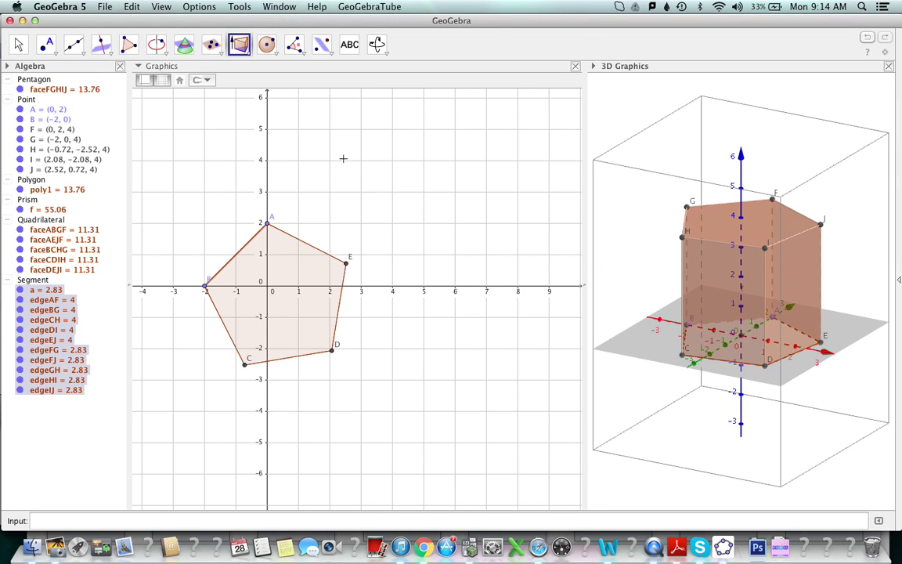
Unfold the pentagonal prism into its net with the Net tool
left_click(249, 54)
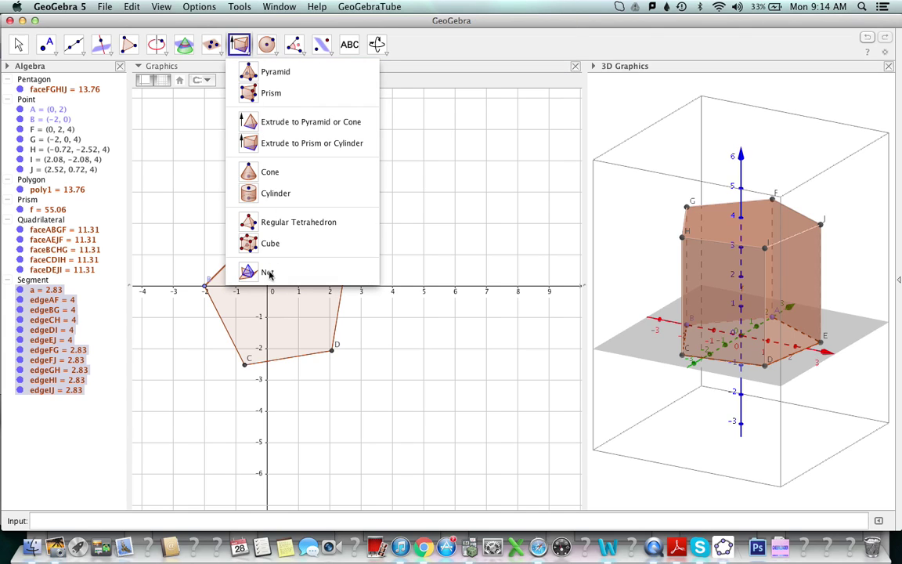
left_click(268, 274)
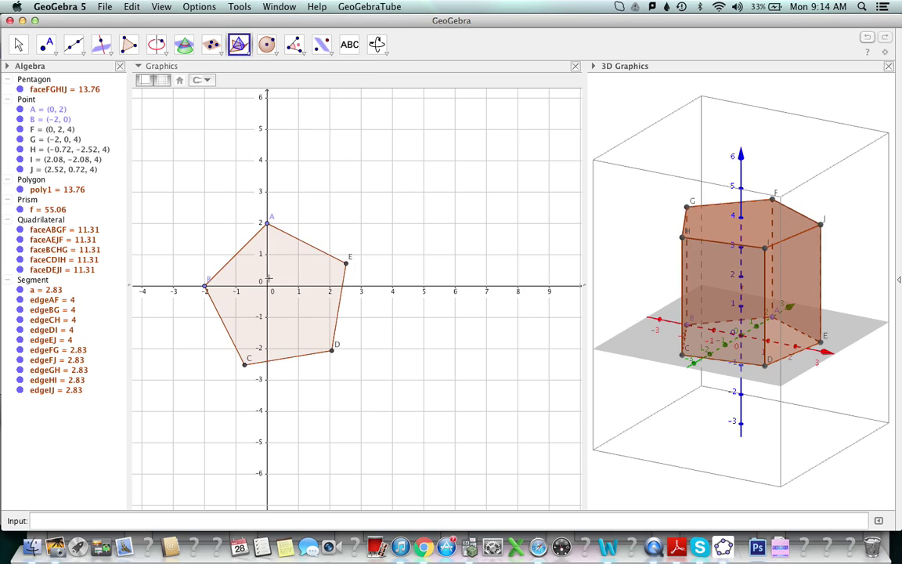
left_click(757, 223)
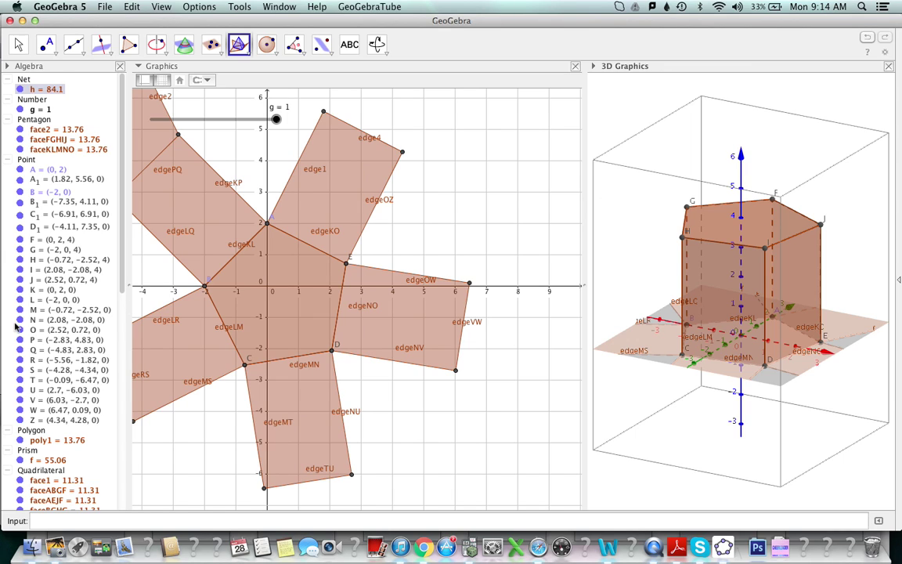
Toggle all segment labels on and back off so none are shown
scroll(45, 356, "down", 3)
scroll(45, 356, "down", 10)
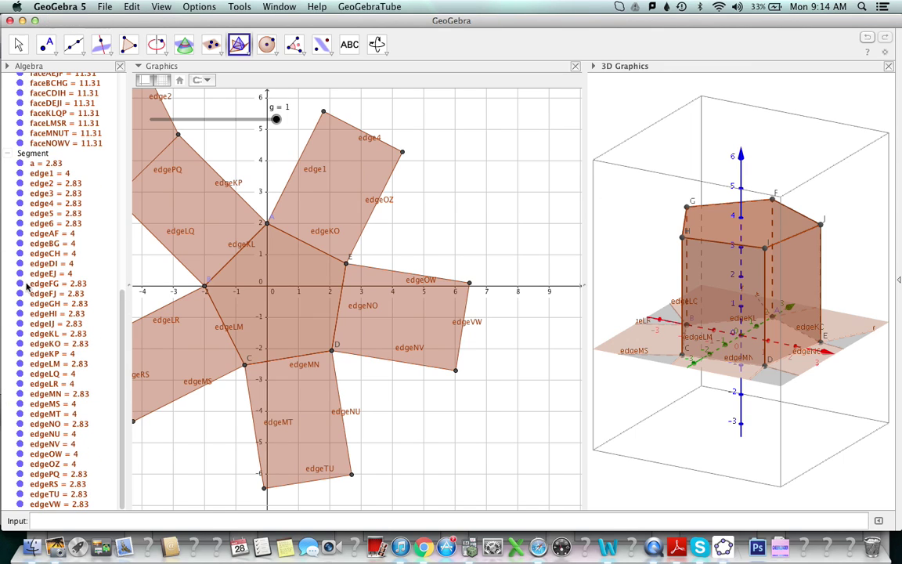
right_click(31, 157)
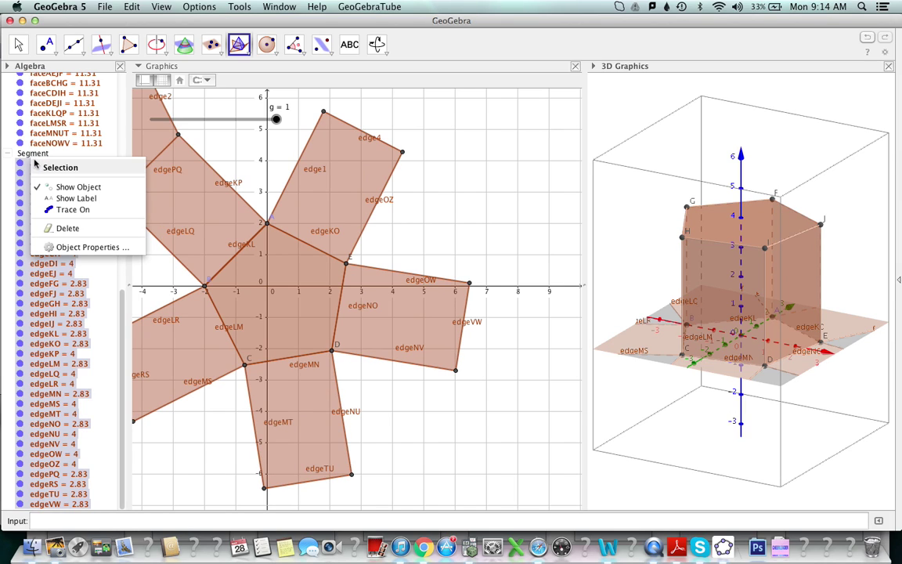
left_click(66, 200)
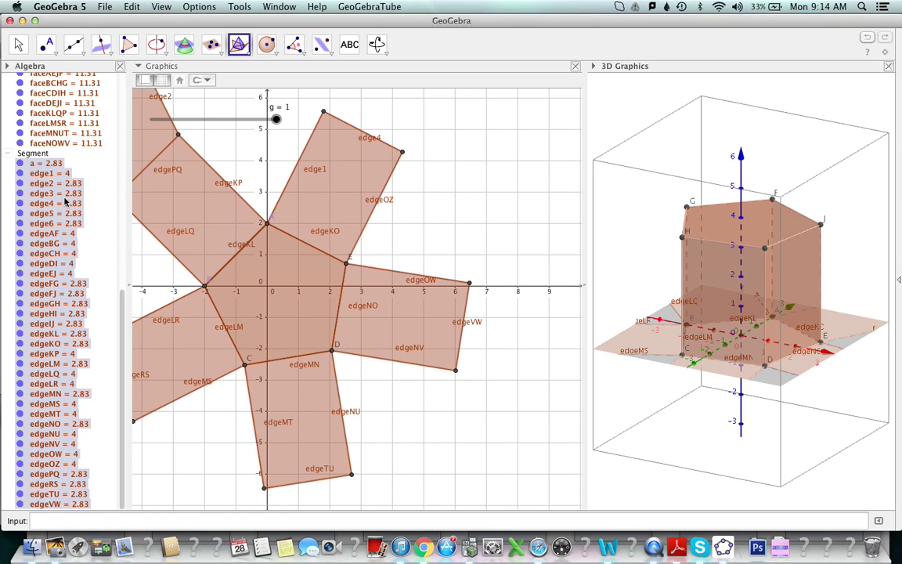
right_click(32, 157)
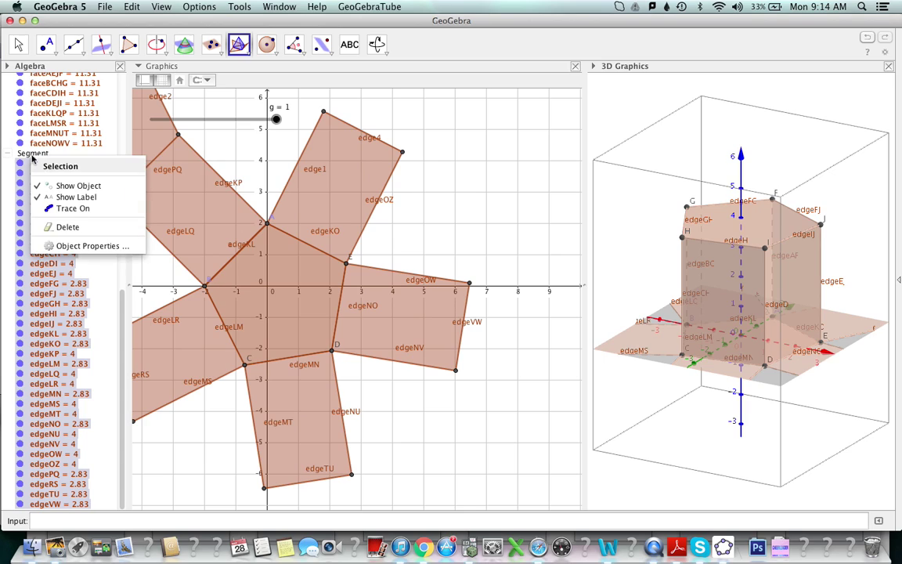
left_click(72, 201)
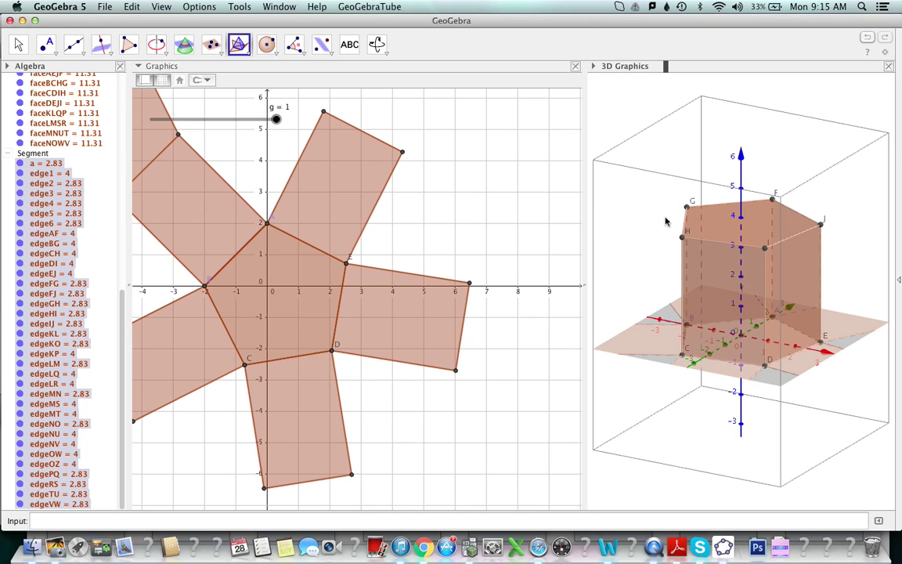
Widen the 2D Graphics view and pan it so the whole net is visible
left_click_drag(589, 194, 672, 194)
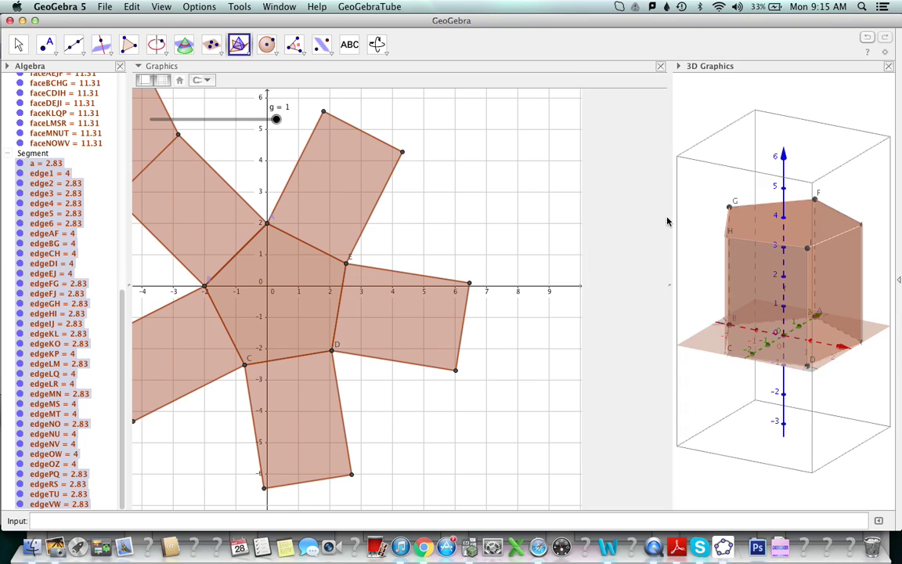
left_click(19, 45)
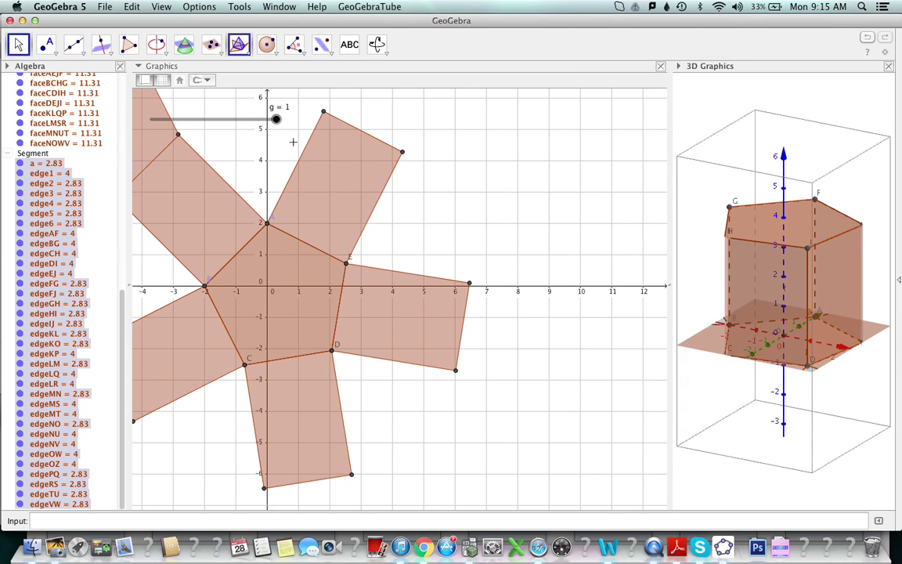
left_click_drag(465, 183, 580, 213)
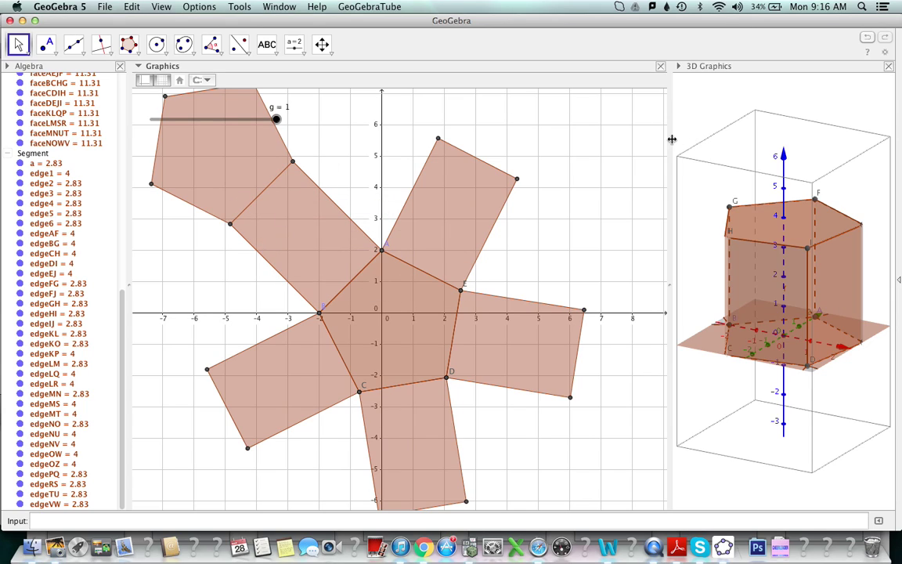
Enlarge the 3D Graphics view and select slider g
left_click_drag(667, 139, 307, 155)
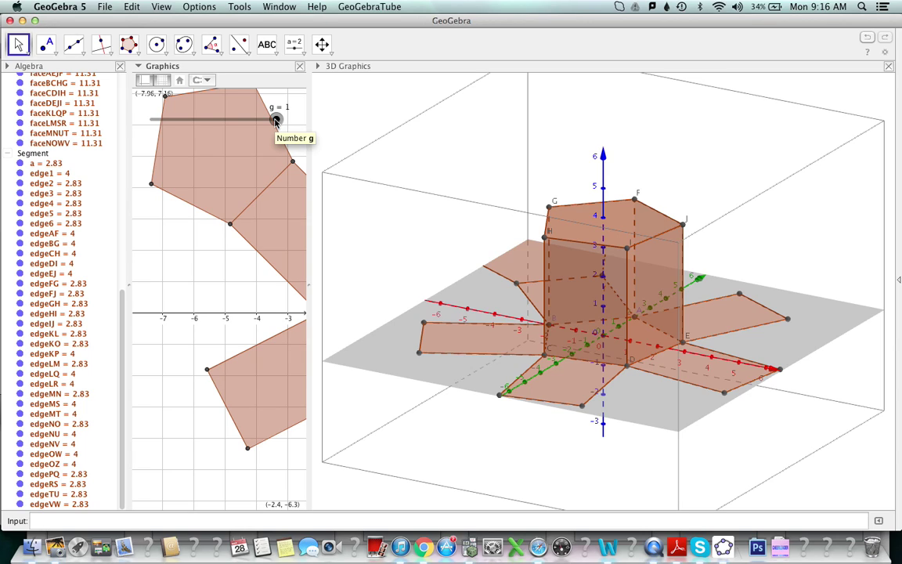
mouse_move(275, 120)
left_mouse_down()
mouse_move(150, 107)
mouse_move(155, 115)
mouse_move(247, 120)
mouse_move(286, 135)
left_mouse_up()
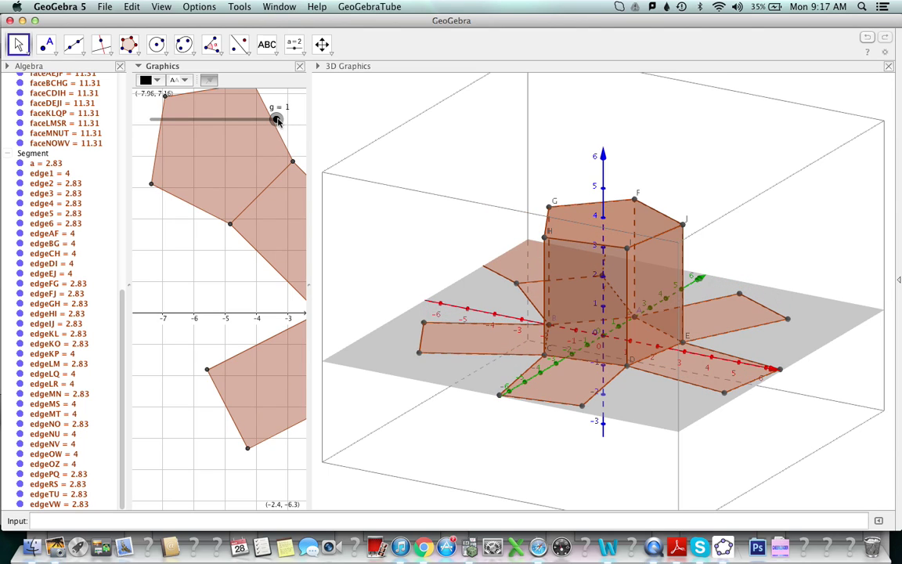
Turn on animation for slider g so the net folds around the prism
right_click(277, 119)
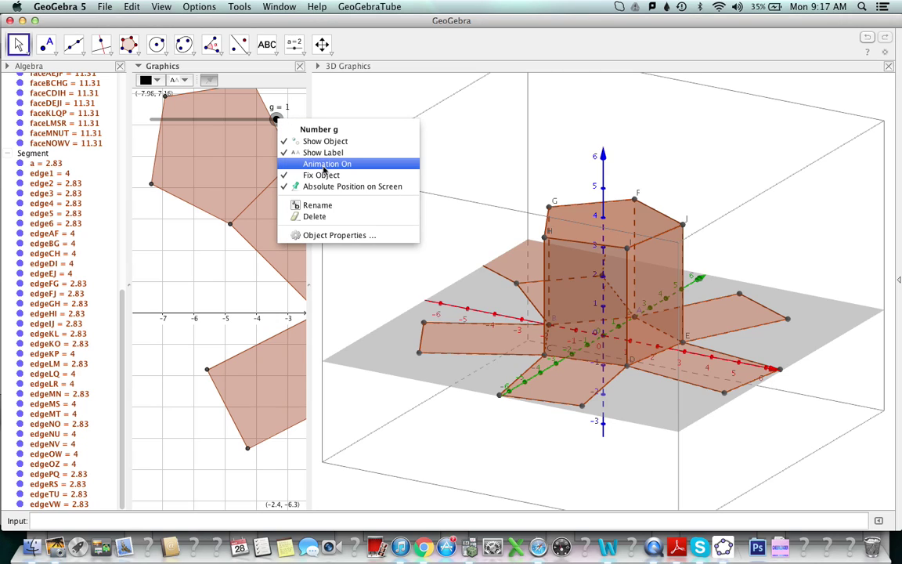
left_click(323, 164)
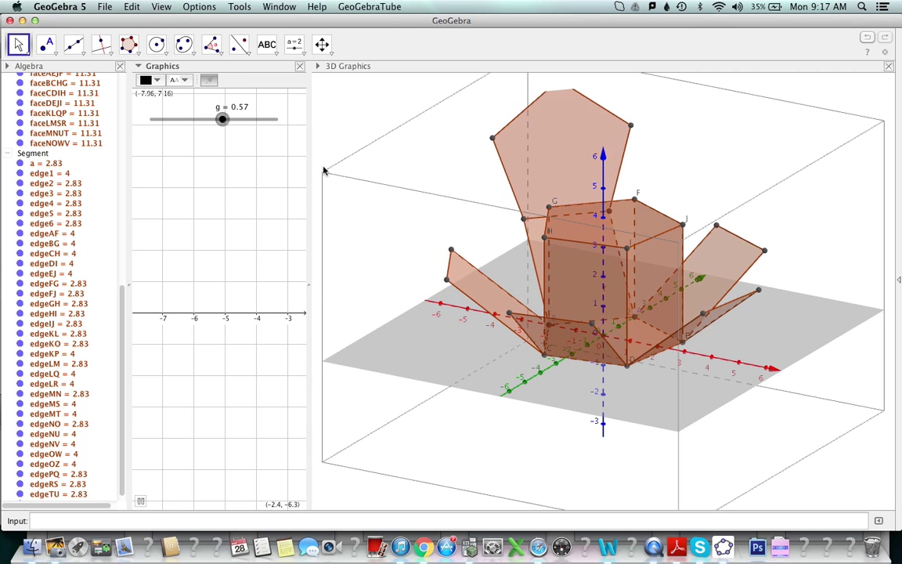
scroll(69, 208, "up", 10)
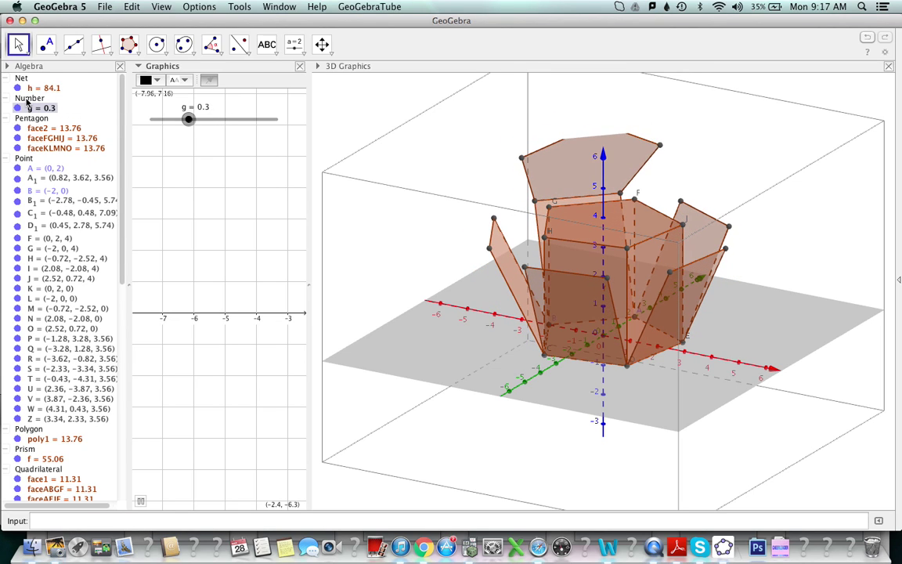
Set slider g's animation speed to 5 in its Object Properties
right_click(26, 103)
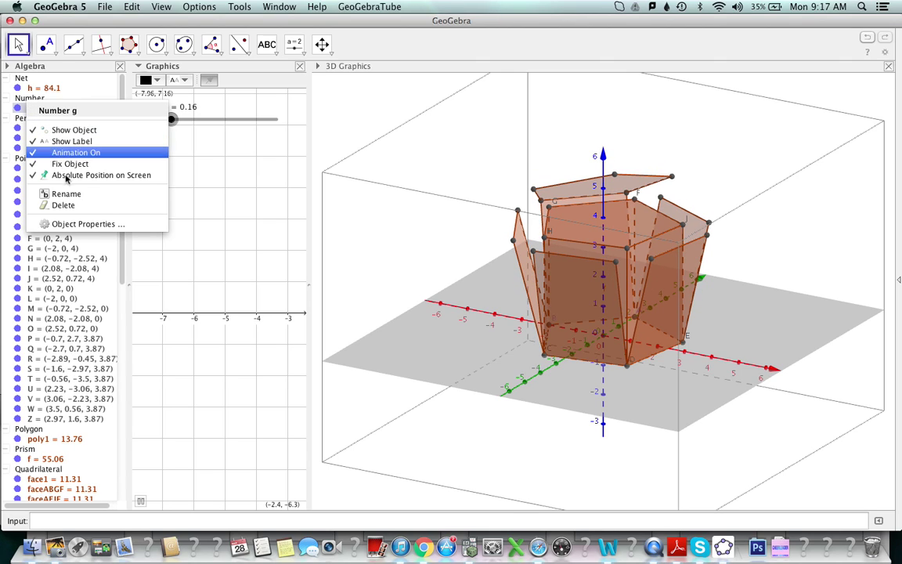
left_click(69, 226)
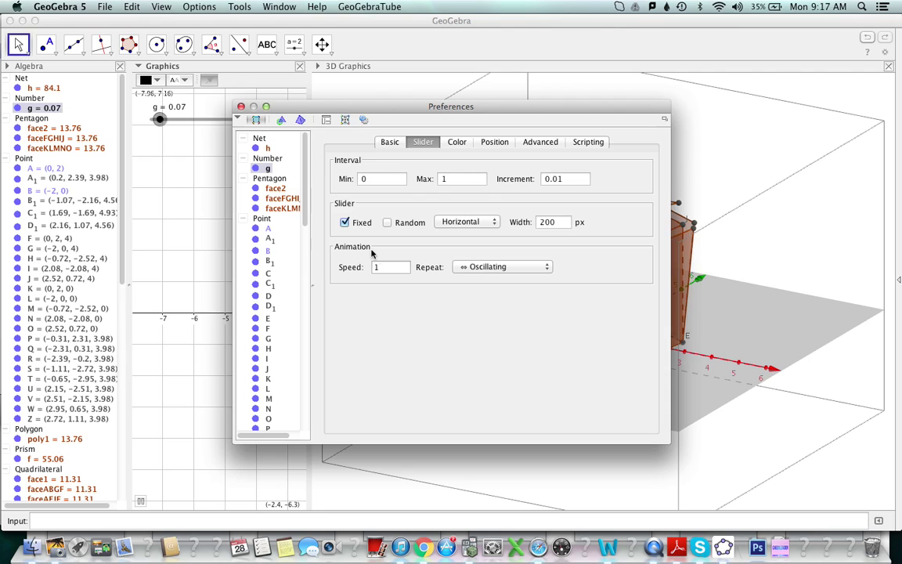
left_click_drag(385, 268, 367, 267)
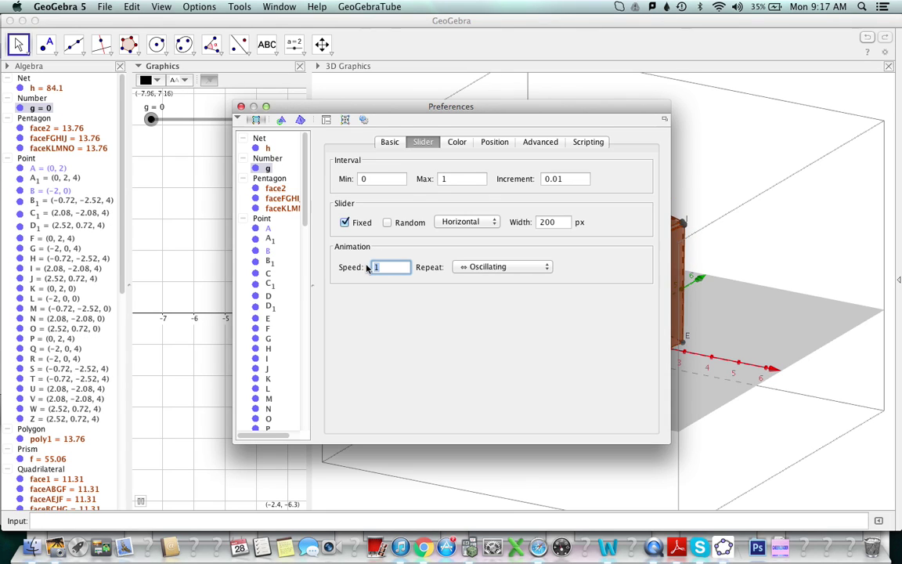
type("5")
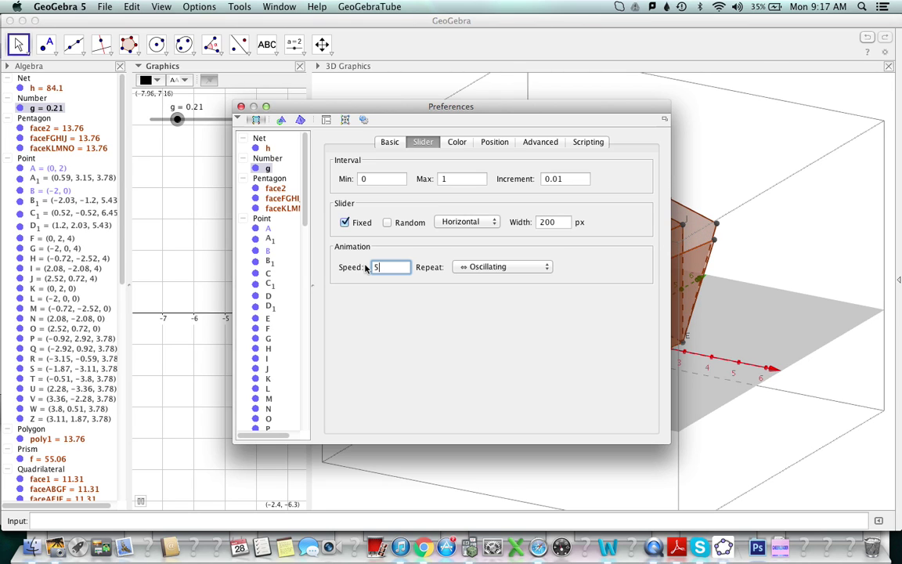
left_click(241, 106)
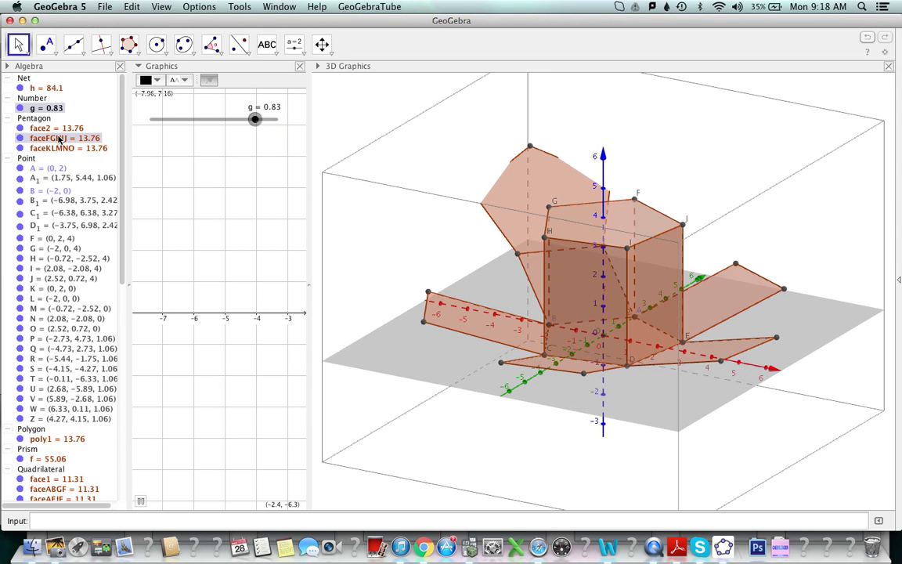
scroll(58, 139, "down", 1)
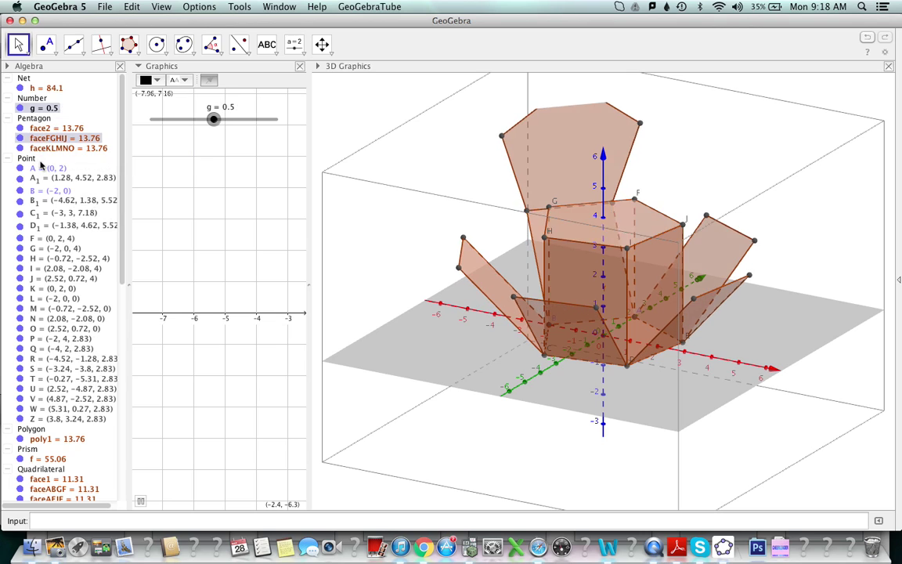
scroll(41, 168, "down", 10)
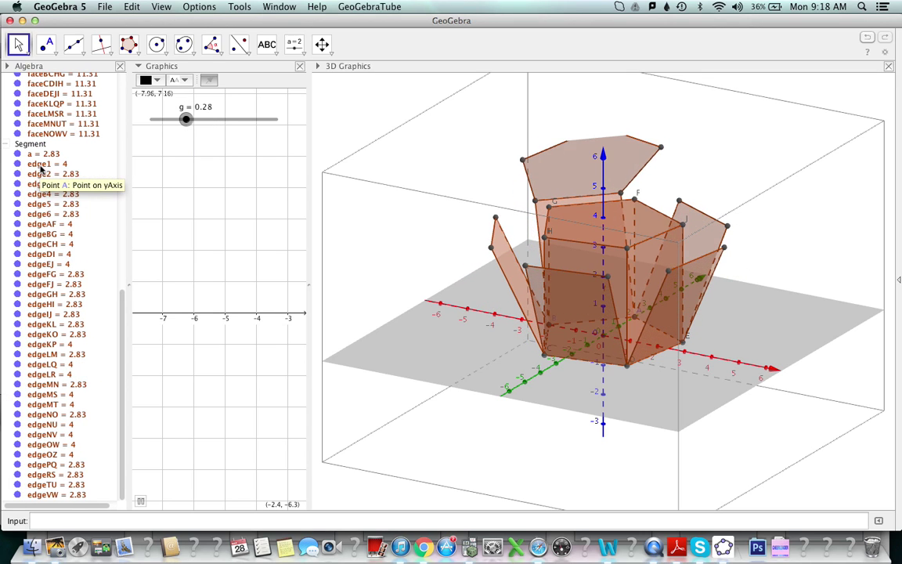
scroll(41, 168, "up", 6)
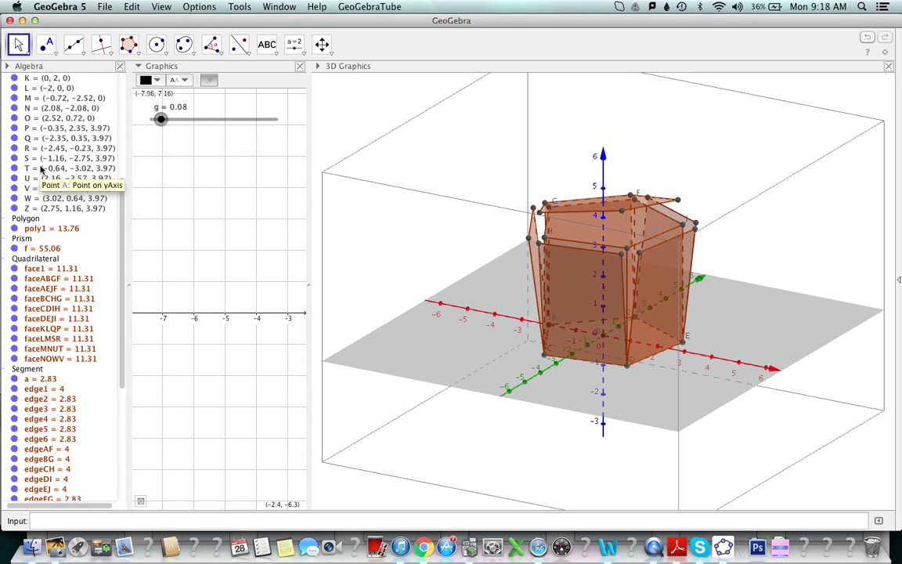
scroll(41, 169, "up", 6)
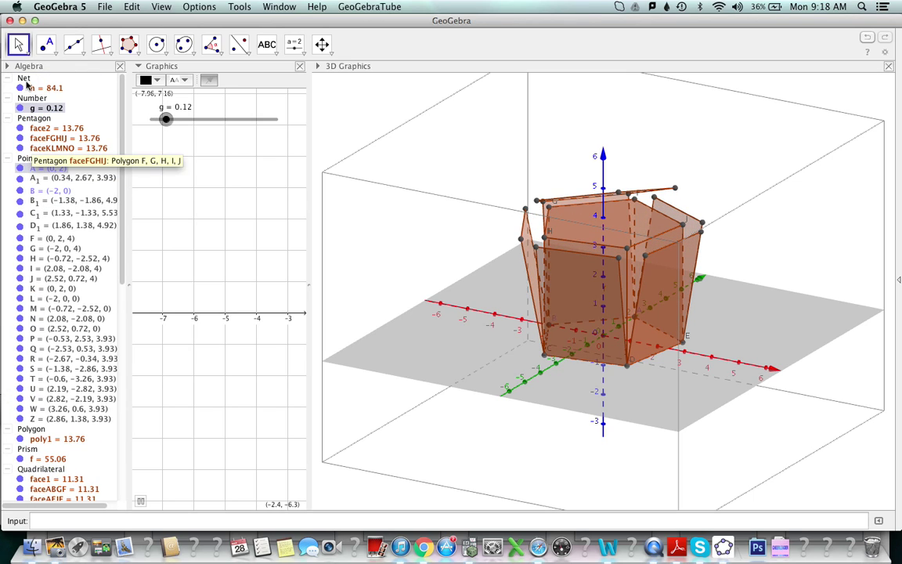
Colour net h black with opacity around 63 in its properties
right_click(26, 80)
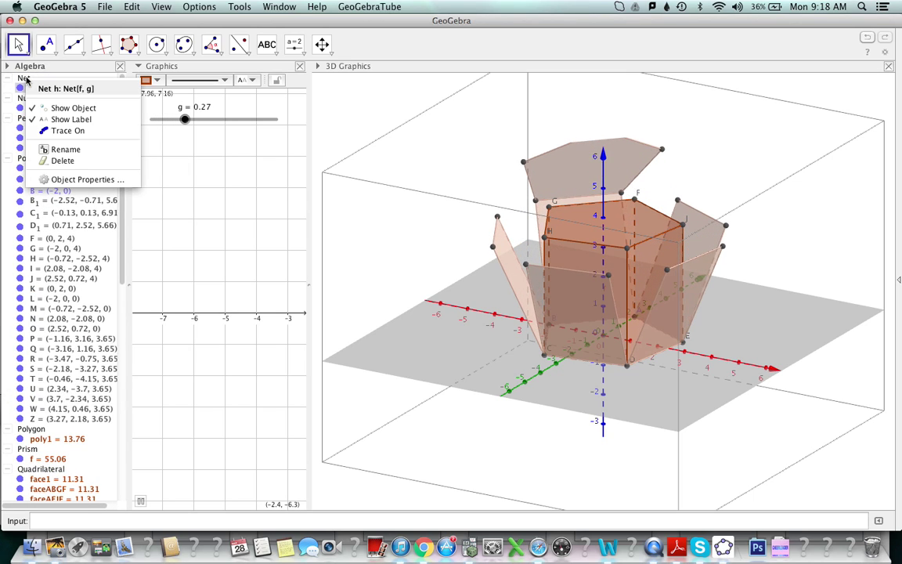
left_click(80, 180)
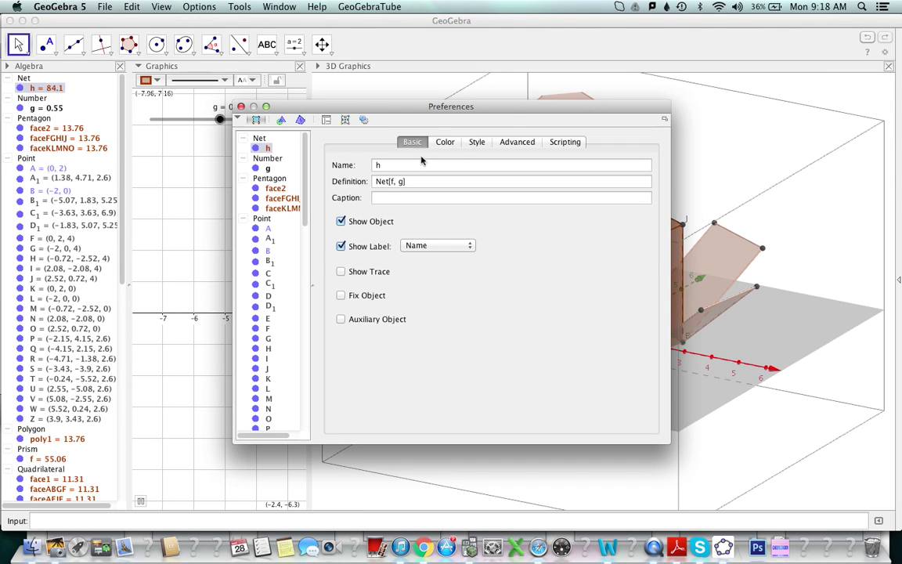
left_click(445, 143)
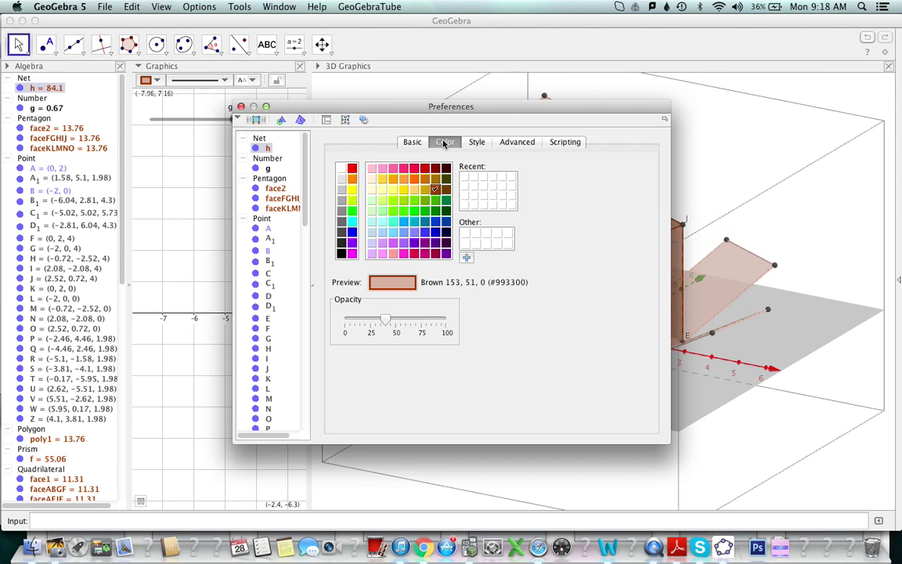
left_click(343, 253)
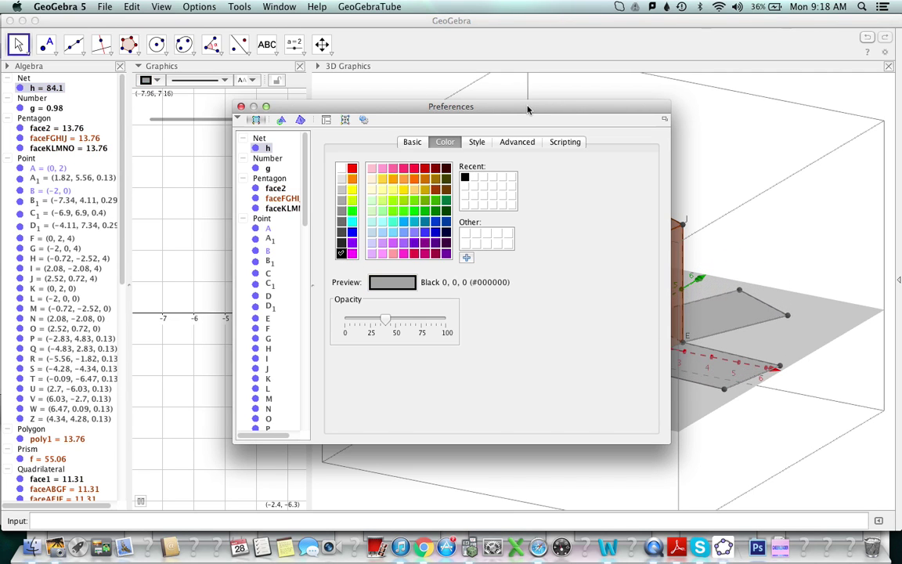
left_click_drag(528, 110, 337, 41)
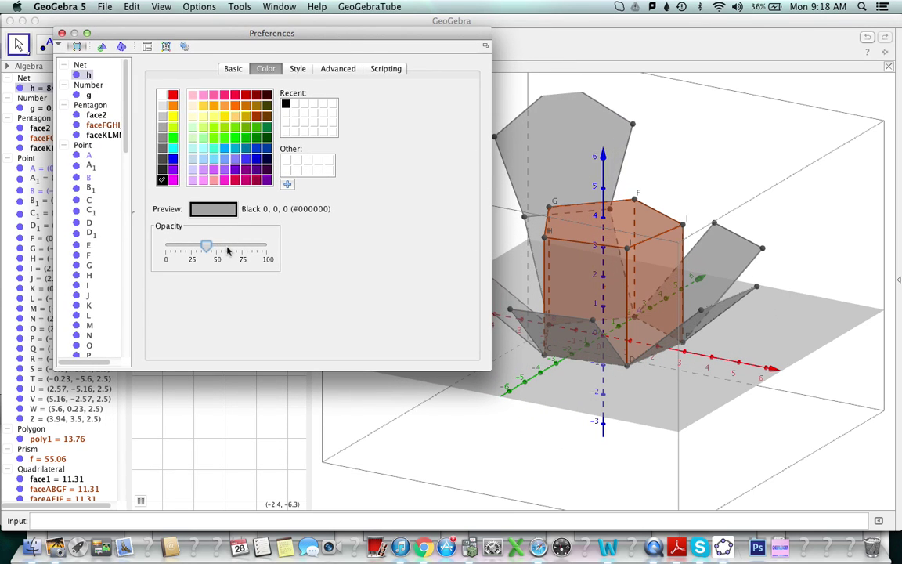
left_click_drag(232, 251, 228, 250)
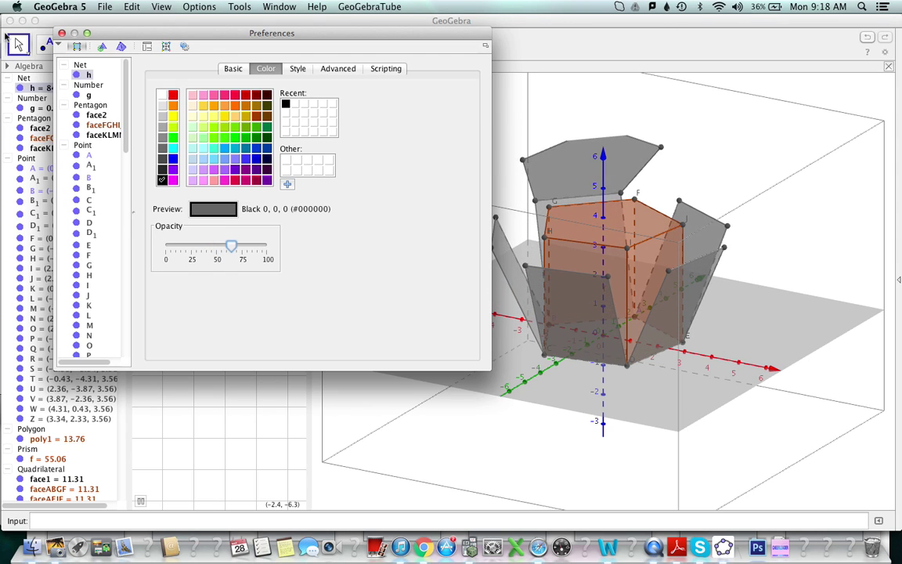
left_click(63, 34)
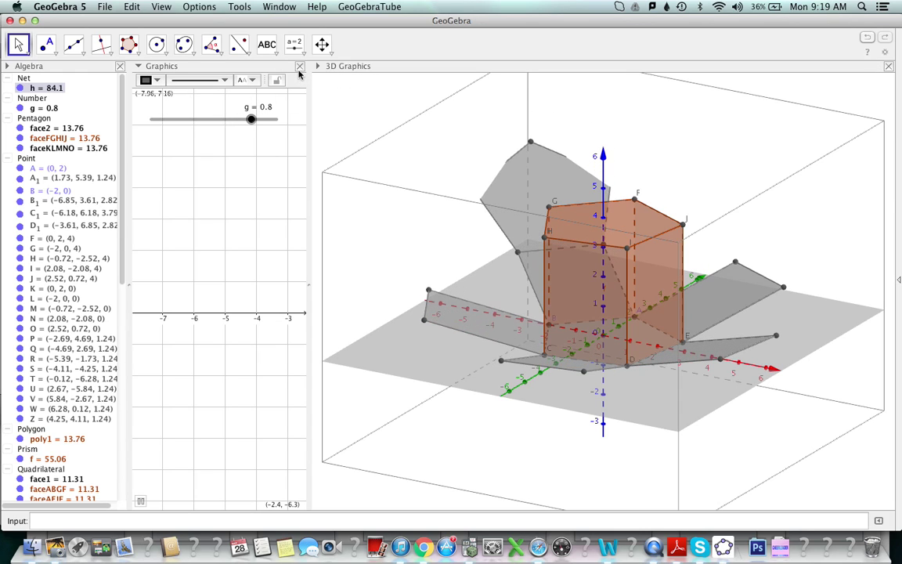
Close the 2D Graphics panel, leaving Algebra and 3D Graphics
left_click(300, 67)
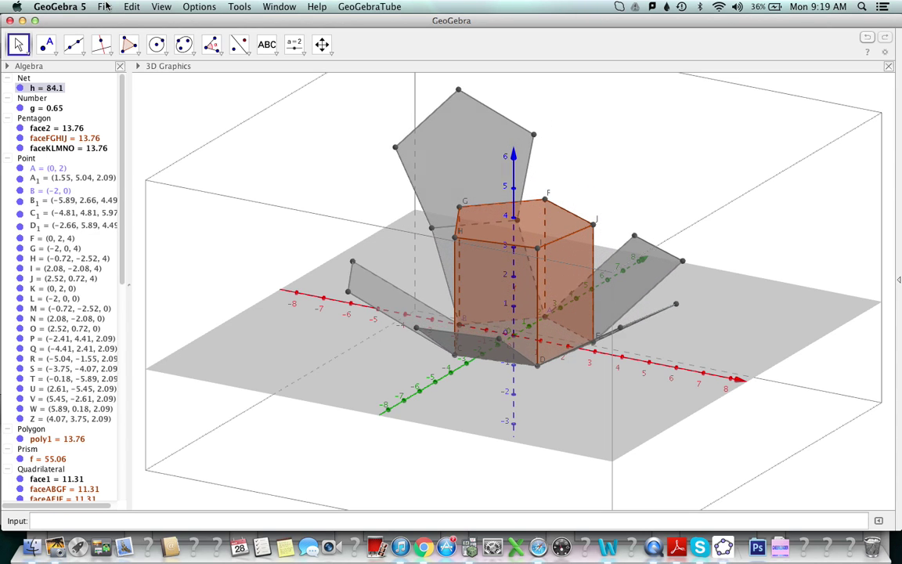
Export the construction as a Dynamic Worksheet webpage (html) to bring up the GeoGebraTube upload dialog
left_click(105, 6)
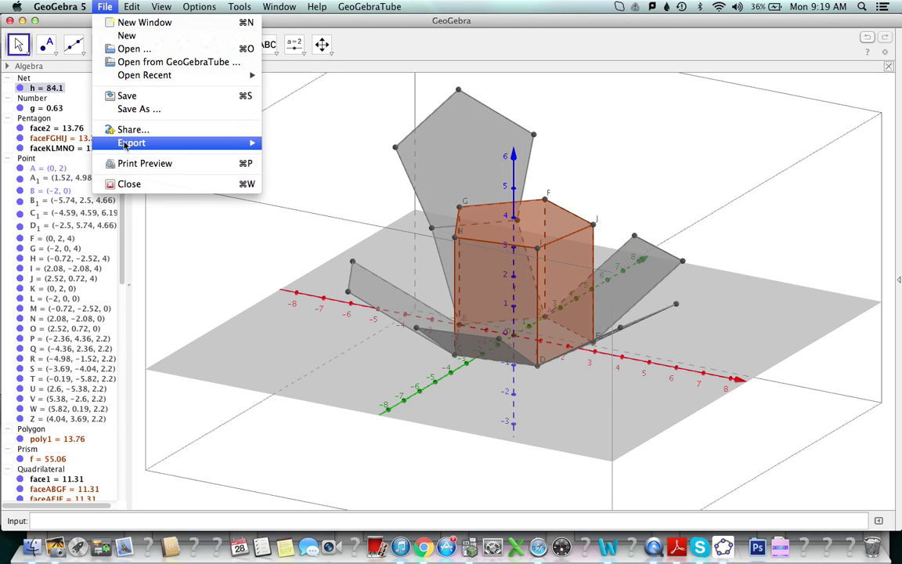
mouse_move(126, 146)
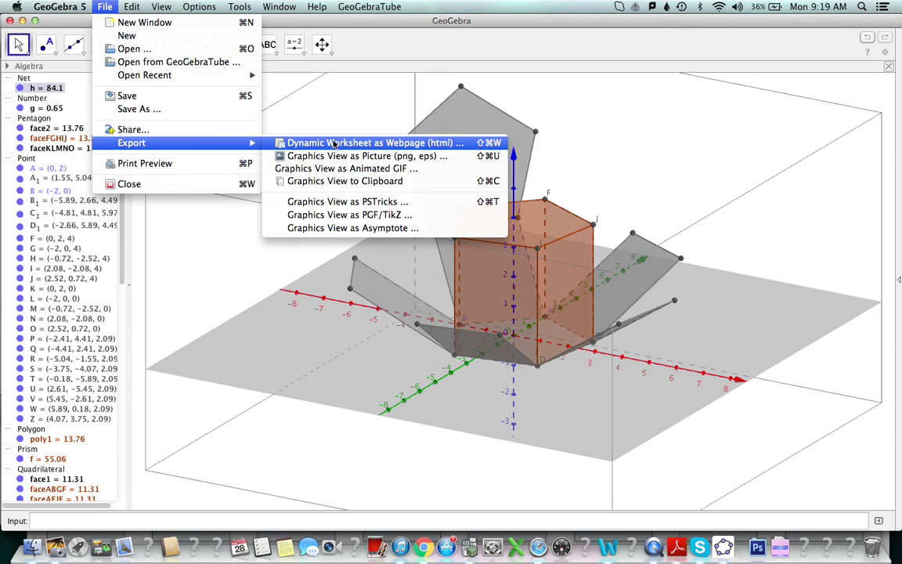
left_click(333, 143)
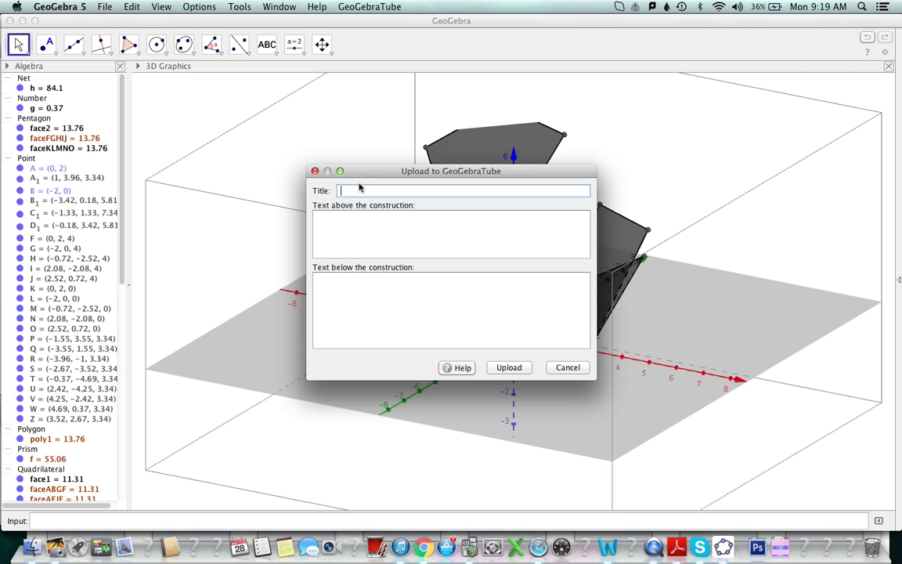
Title the worksheet 'Animated Net of A Pentagonal Prism' and upload it to GeoGebraTube
type("An")
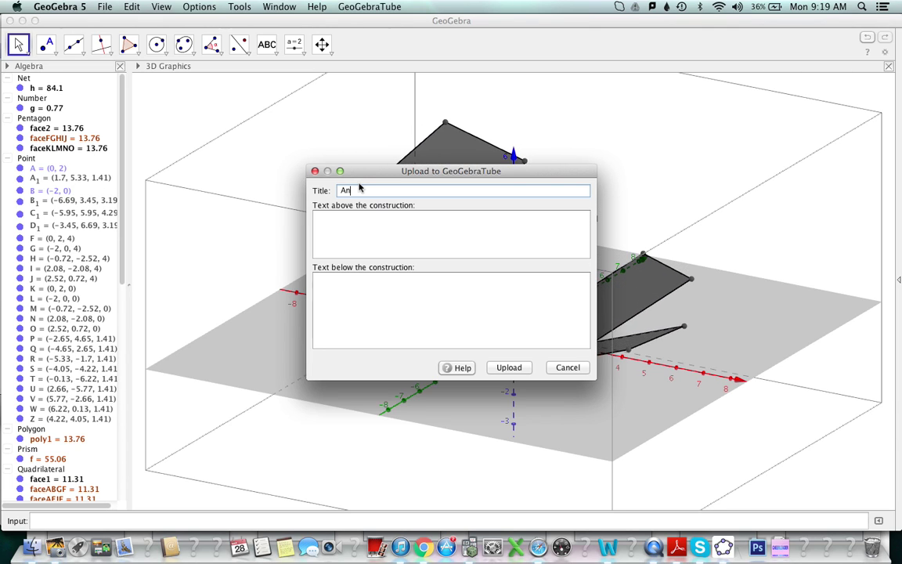
type("imate")
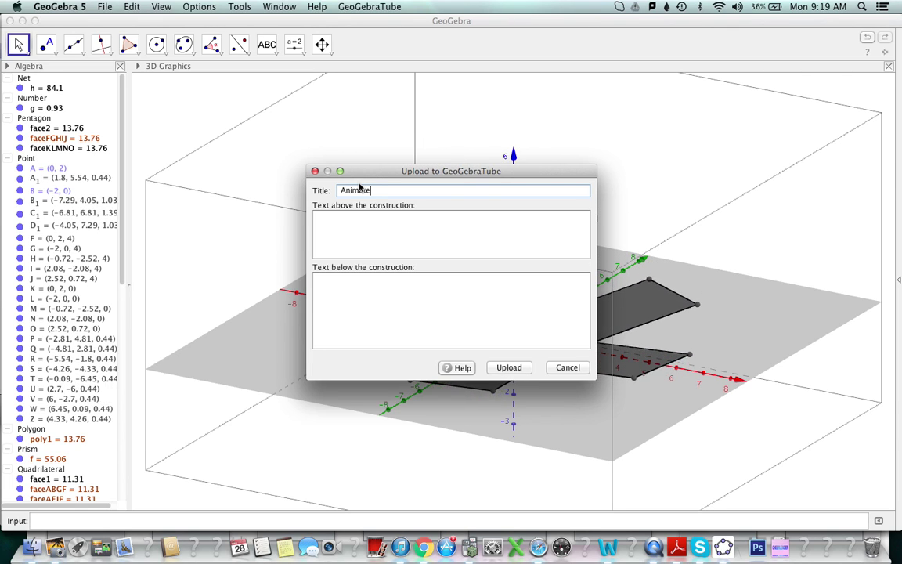
type("d Net of ")
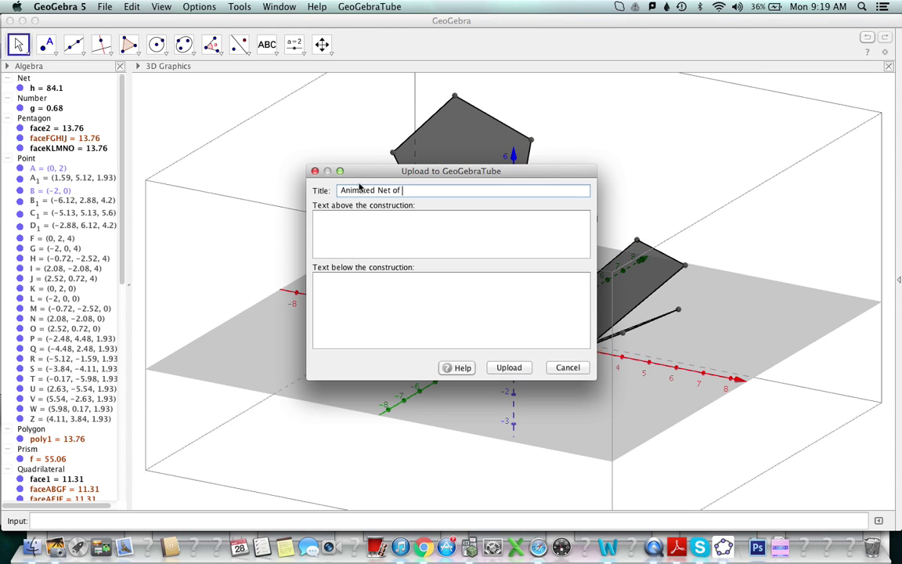
type("A Penta")
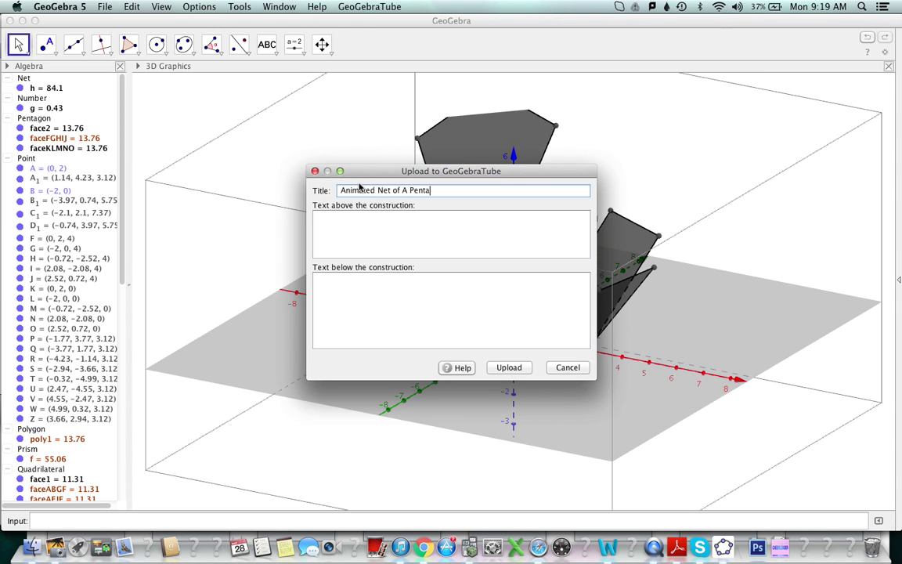
type("gonal Prism")
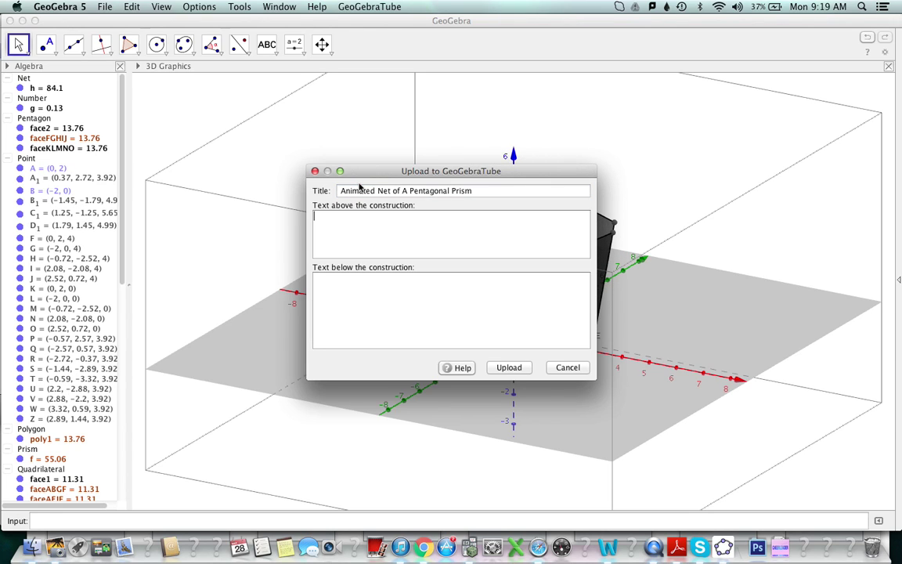
left_click(511, 369)
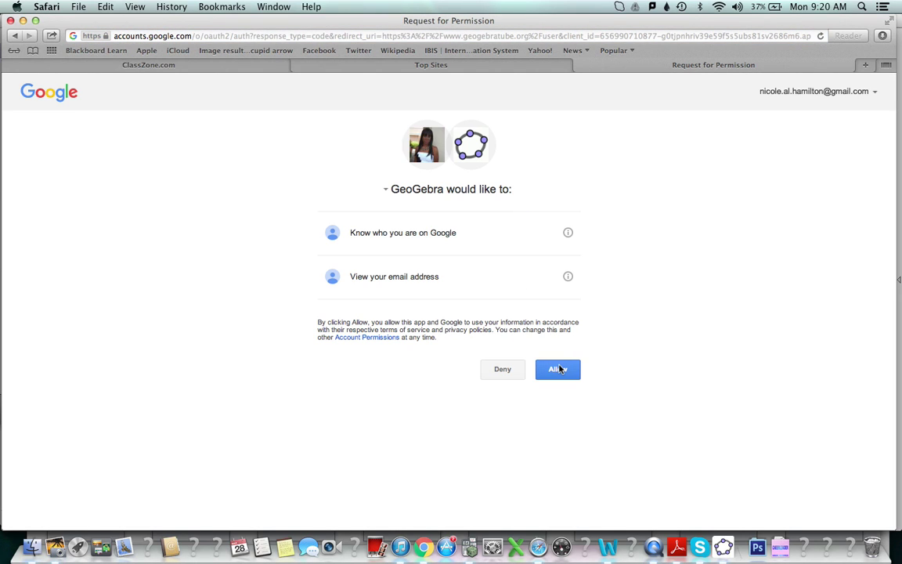
Allow GeoGebra Google access, create the new GeoGebra account, and review its welcome profile page
left_click(559, 369)
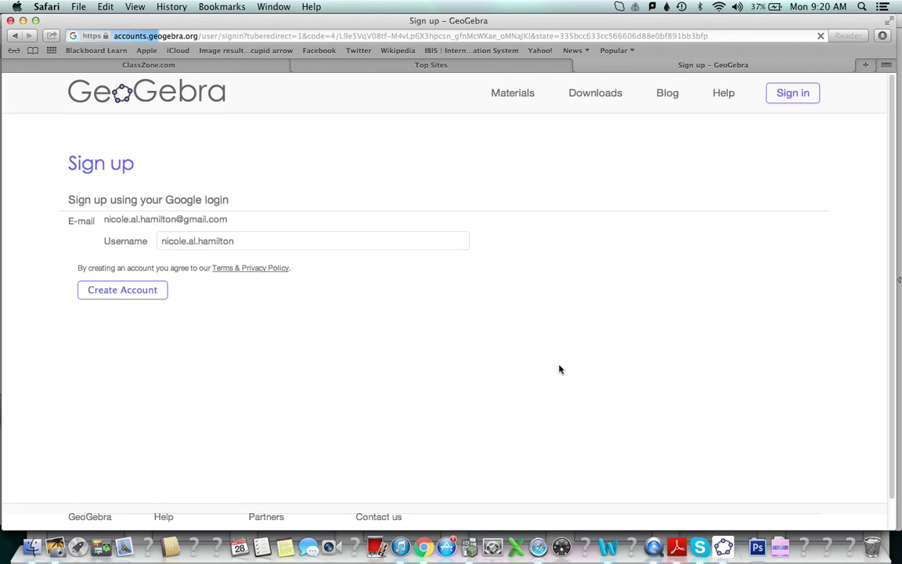
left_click(149, 291)
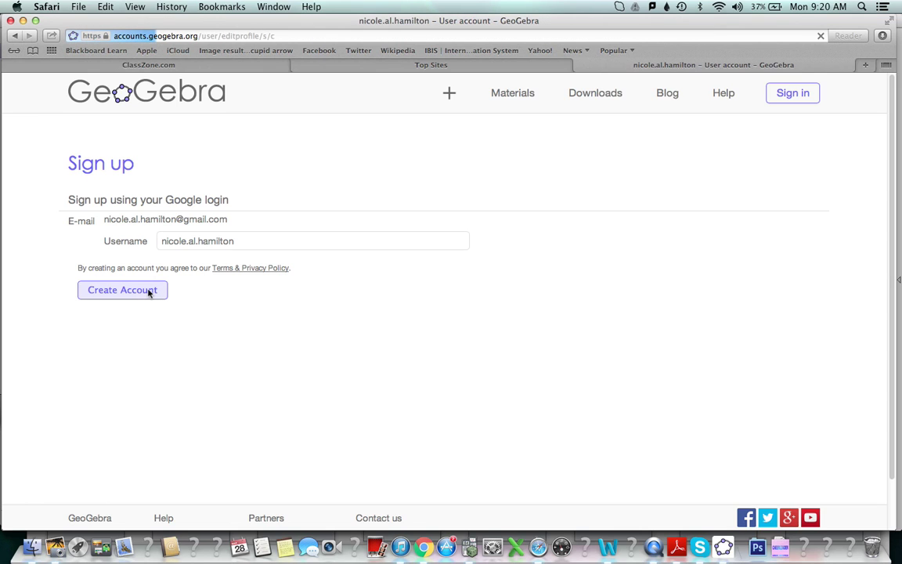
scroll(180, 288, "down", 15)
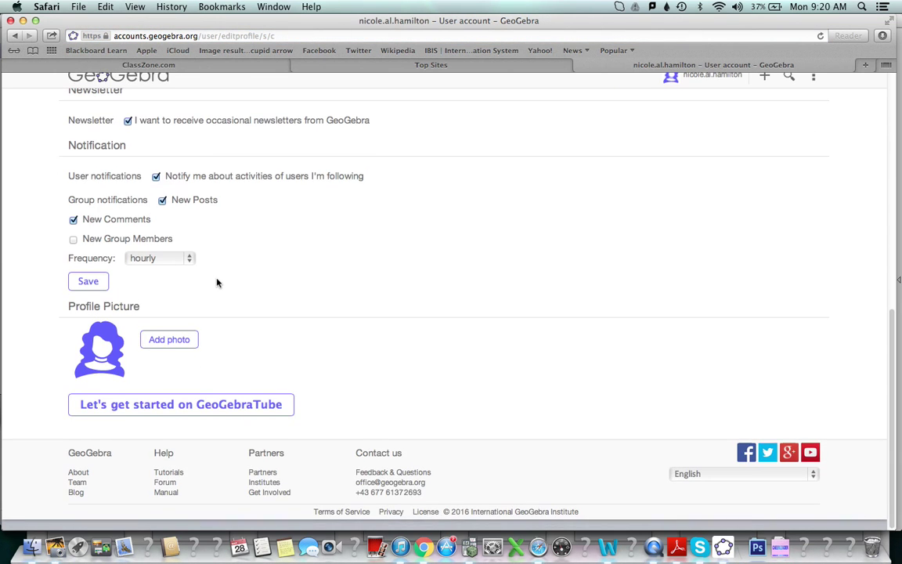
scroll(216, 278, "up", 15)
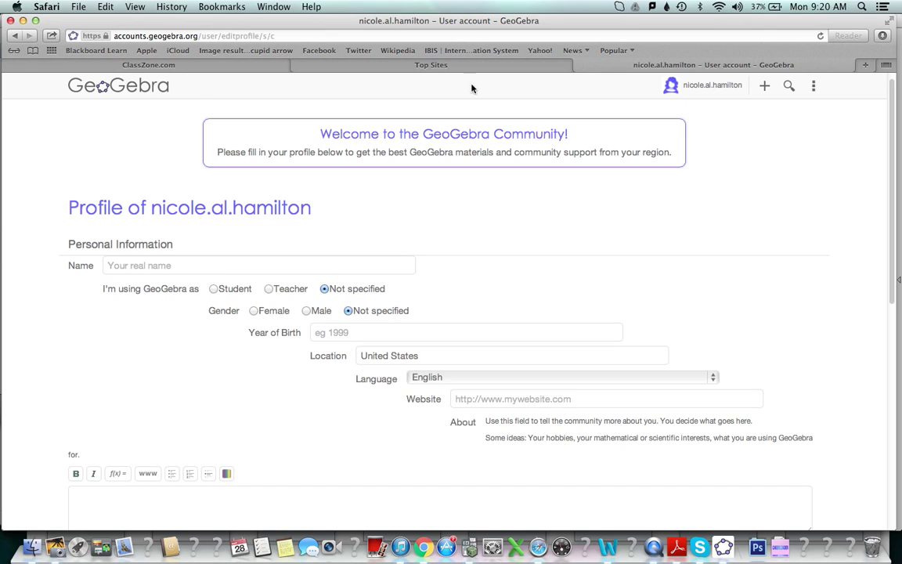
Close the GeoGebra profile tab to return to Safari's Top Sites page
left_click(583, 65)
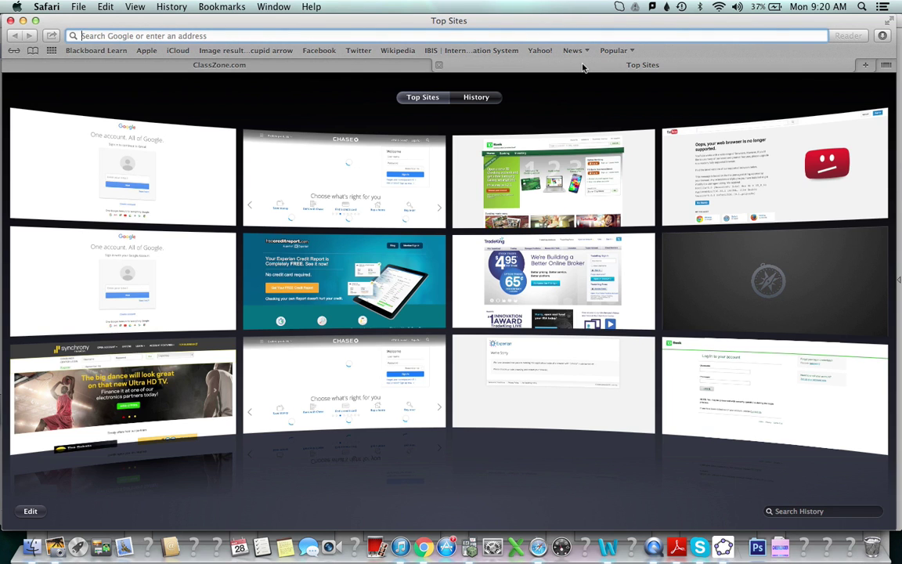